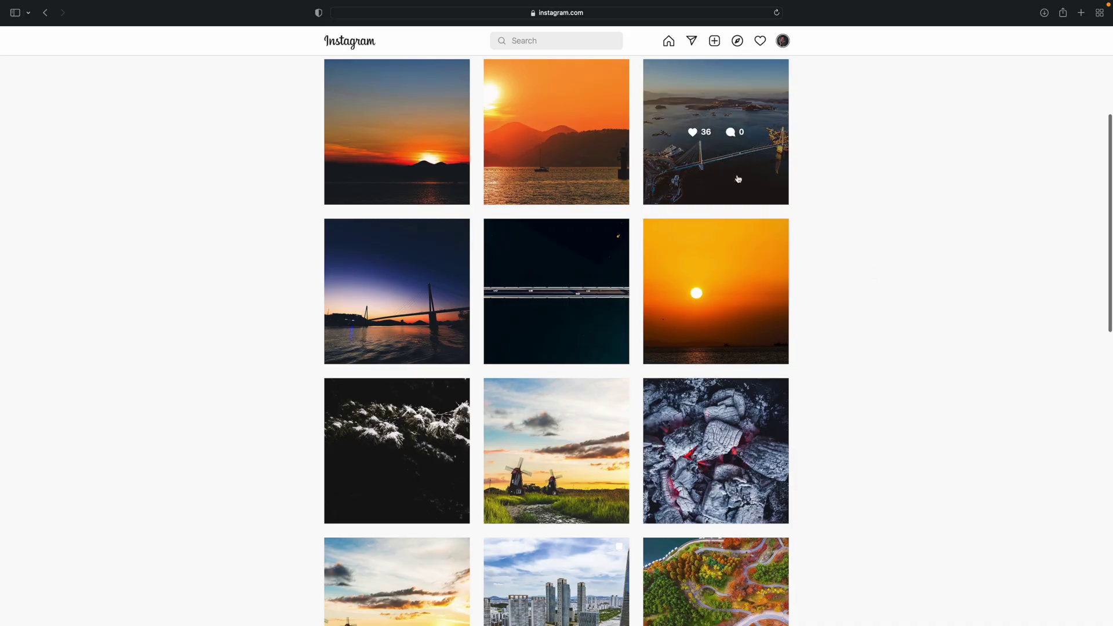
View and close the bridge photo and bridge video posts, then scroll down the grid.
left_click(738, 179)
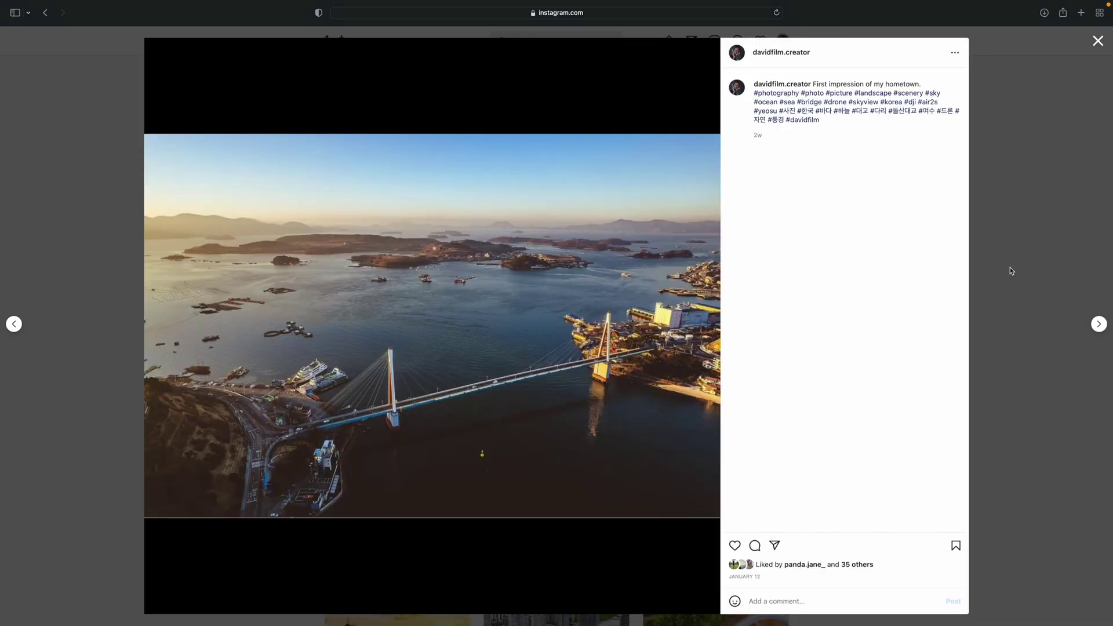
left_click(1010, 270)
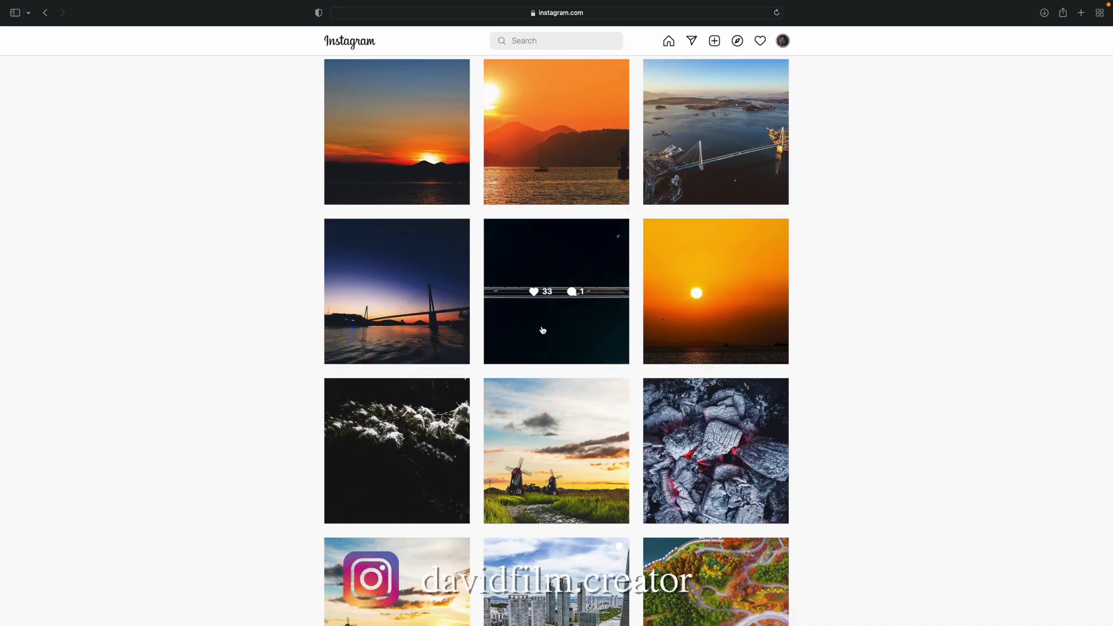
left_click(540, 329)
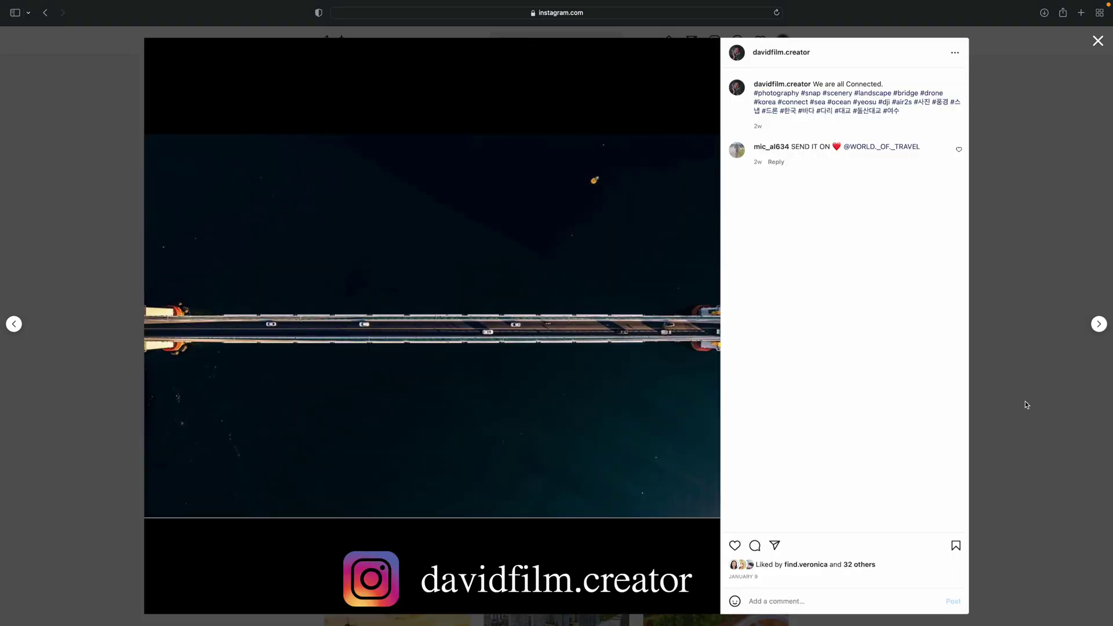
left_click(1026, 404)
scroll(800, 386, "down", 2)
scroll(801, 388, "down", 1)
scroll(800, 387, "down", 2)
View the city skyline post, scroll the grid, and enter youtube.com/c/dadfilm as the address.
left_click(574, 343)
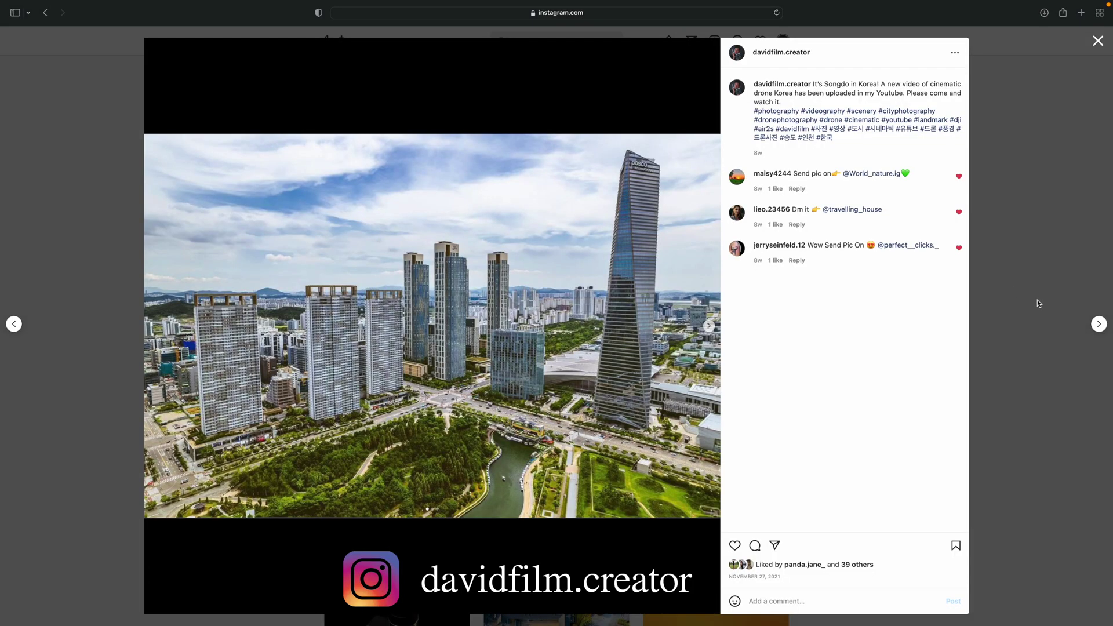
left_click(1038, 302)
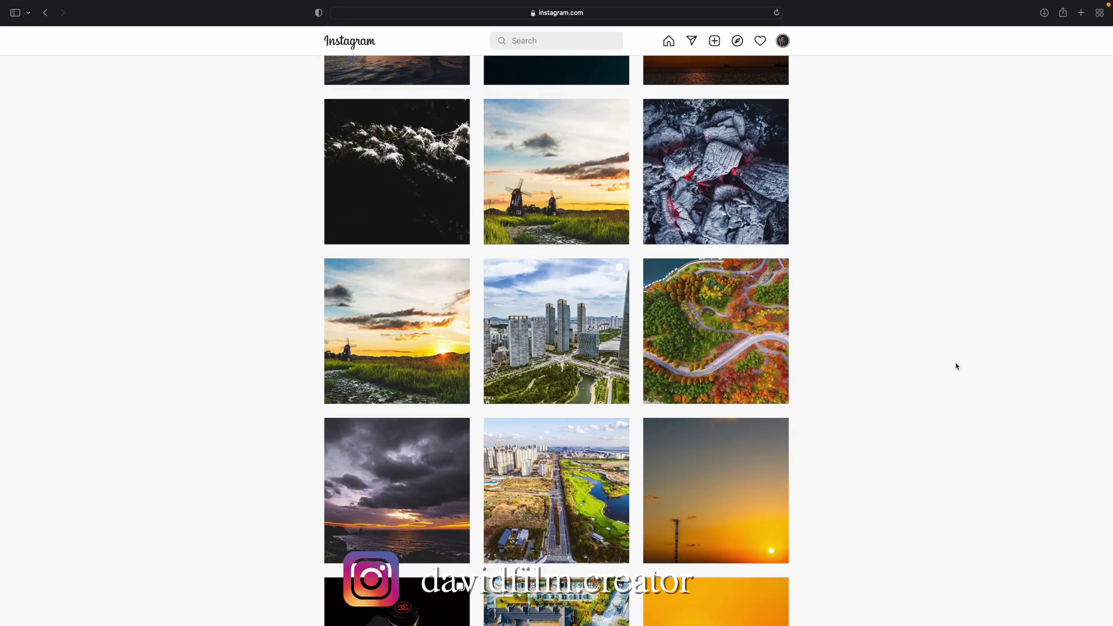
scroll(956, 366, "down", 3)
scroll(956, 366, "down", 1)
scroll(956, 366, "down", 2)
scroll(956, 365, "down", 1)
scroll(956, 365, "up", 10)
scroll(956, 366, "up", 5)
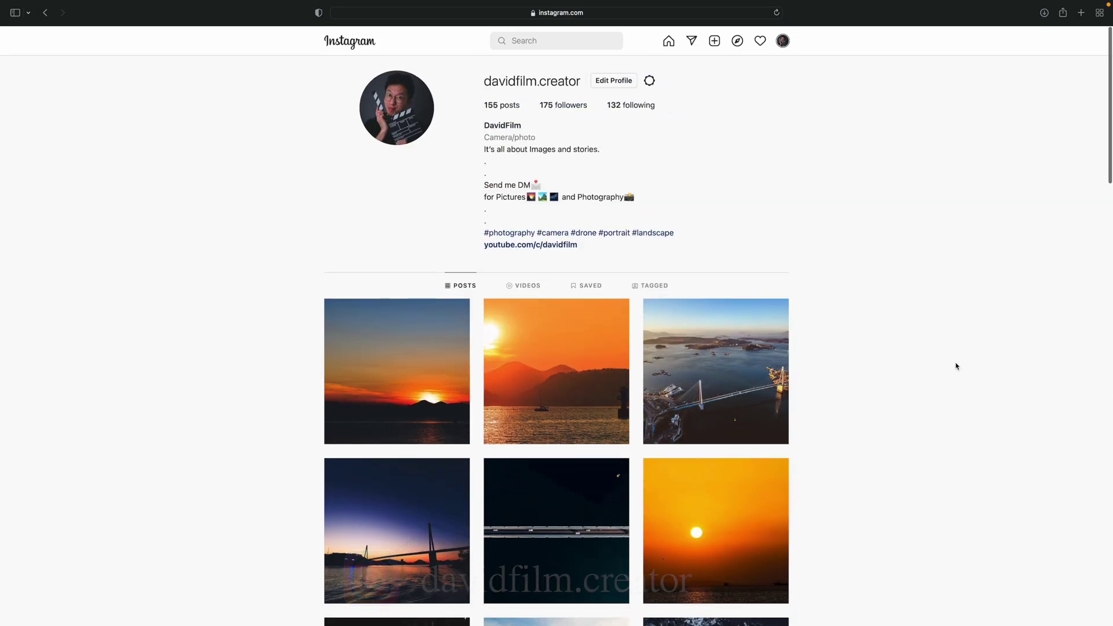
left_click(393, 13)
type("youtube.com/c/")
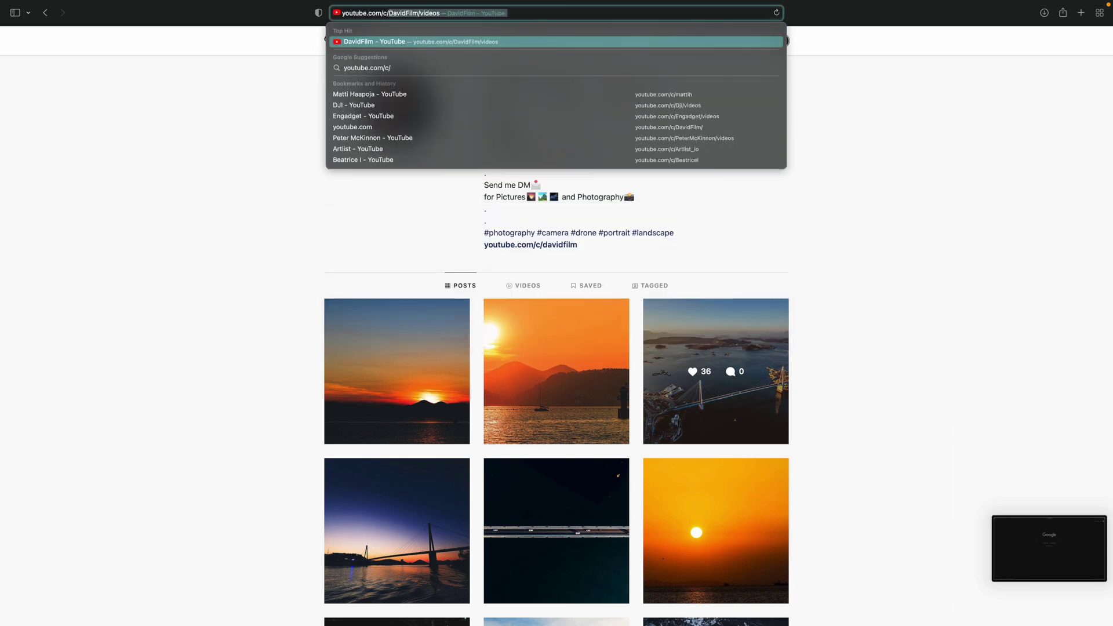
type("d")
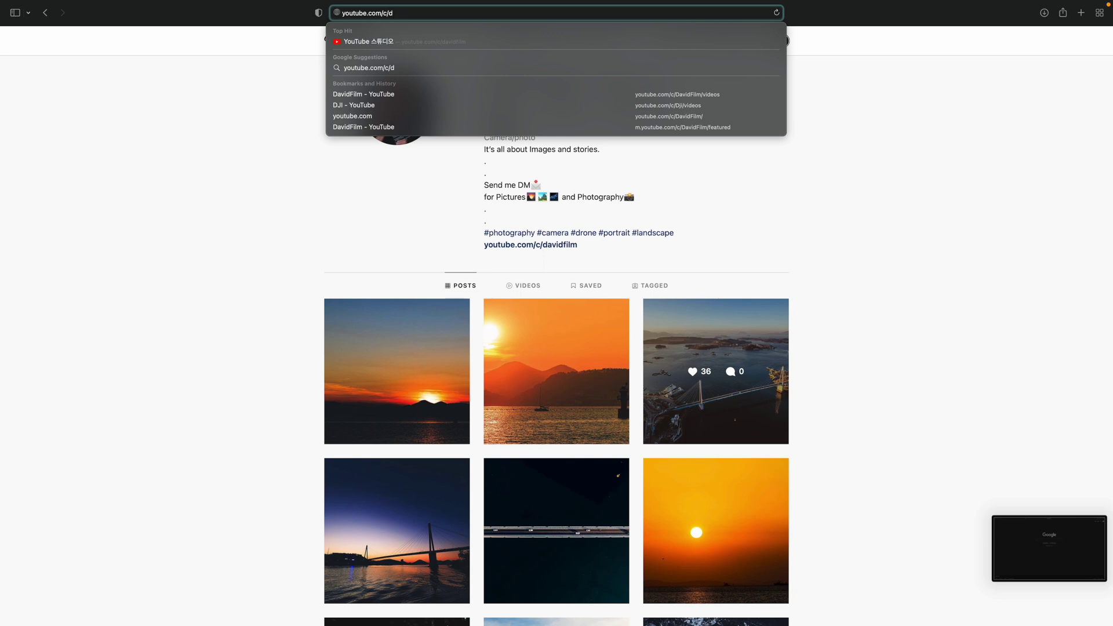
type("adfilm")
Load the youtube.com/c/dadfilm channel page and scroll down its list of drone videos.
key("Return")
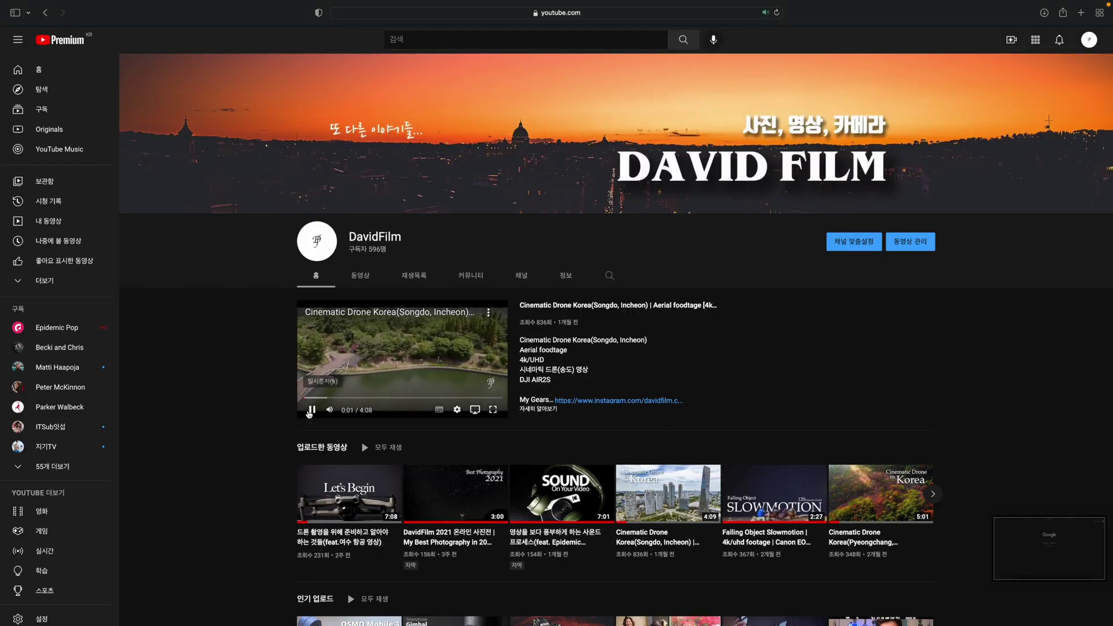
scroll(320, 457, "down", 3)
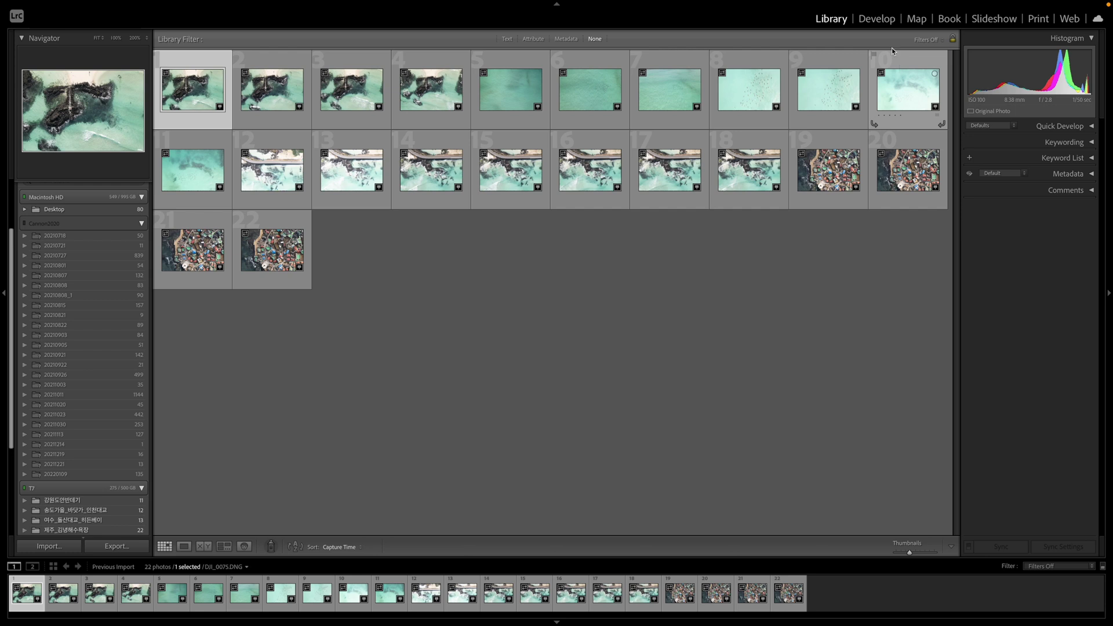
Show DJI_0076 in the Develop module, comparing neighbouring shots with the arrow keys.
left_click(876, 21)
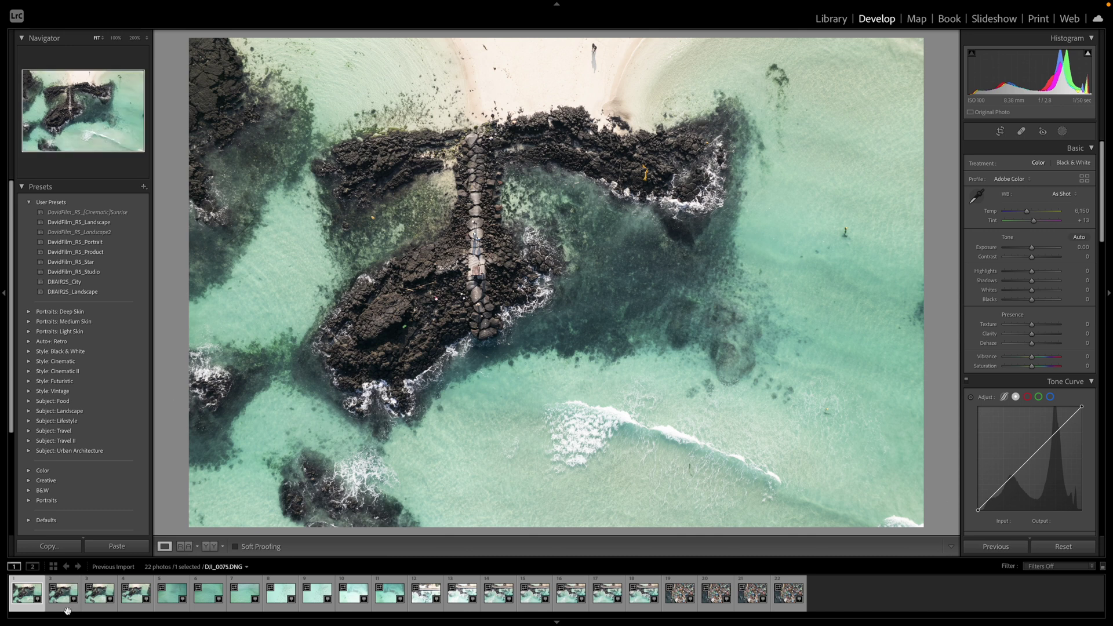
left_click(67, 610)
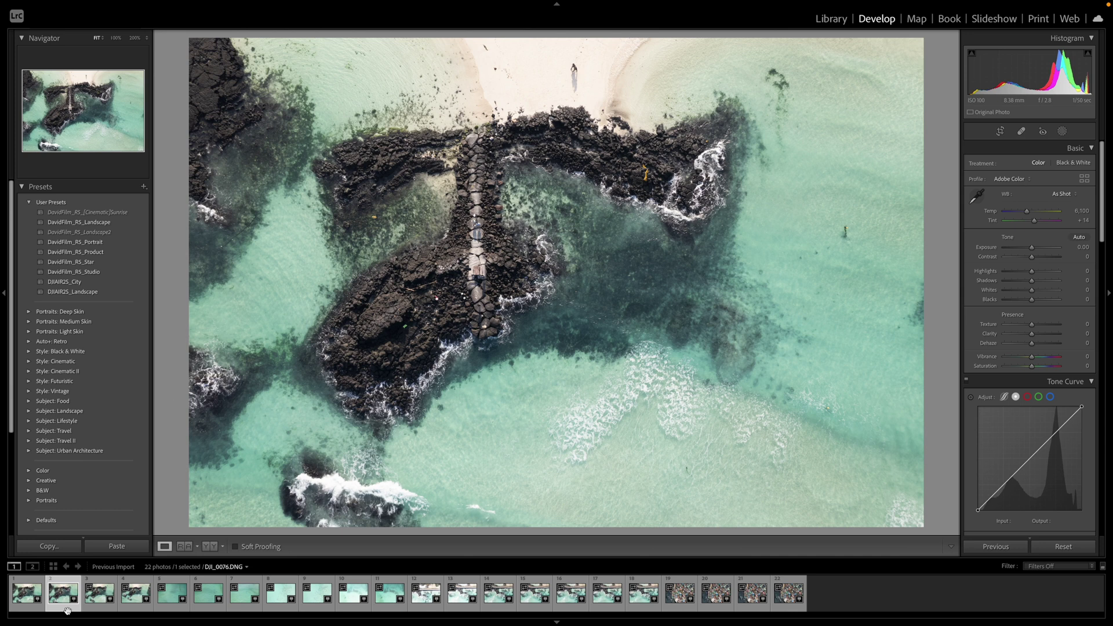
key("Right")
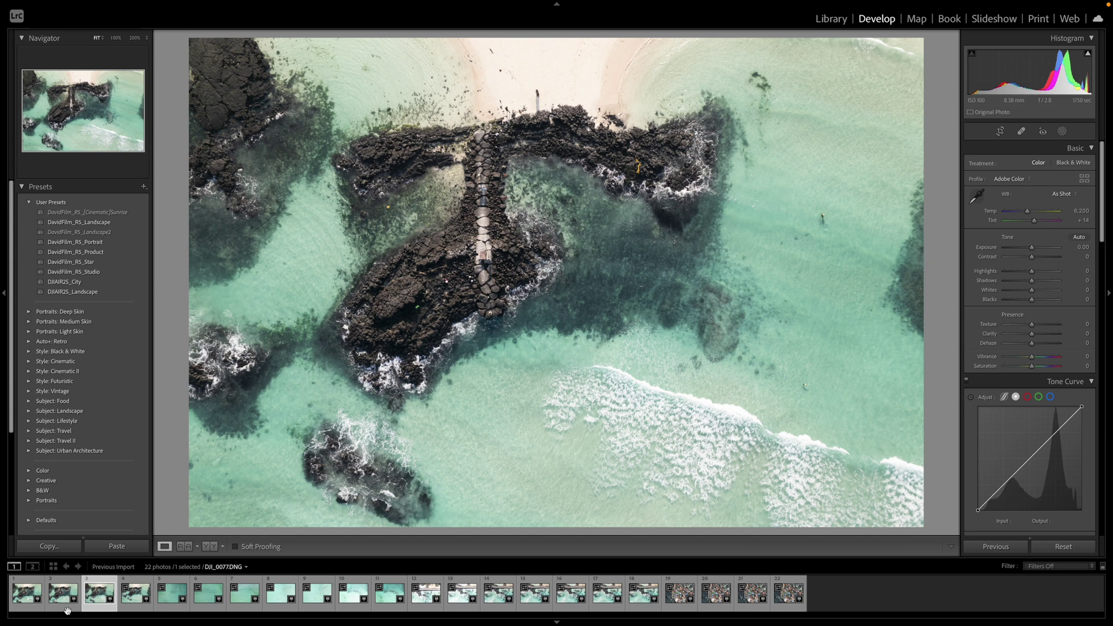
key("Right")
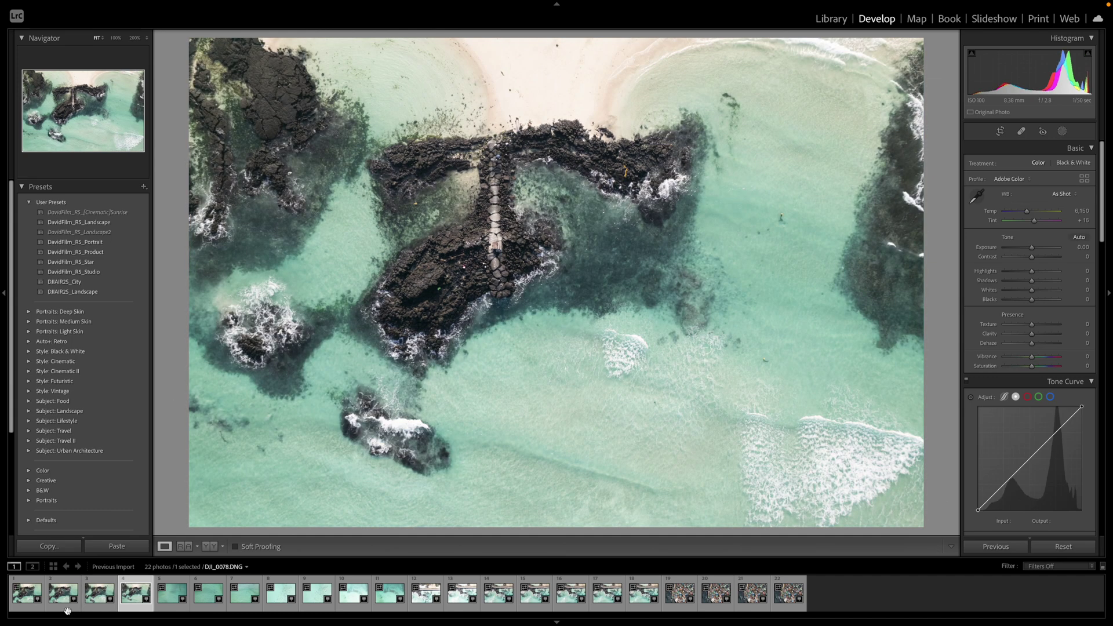
key("Left")
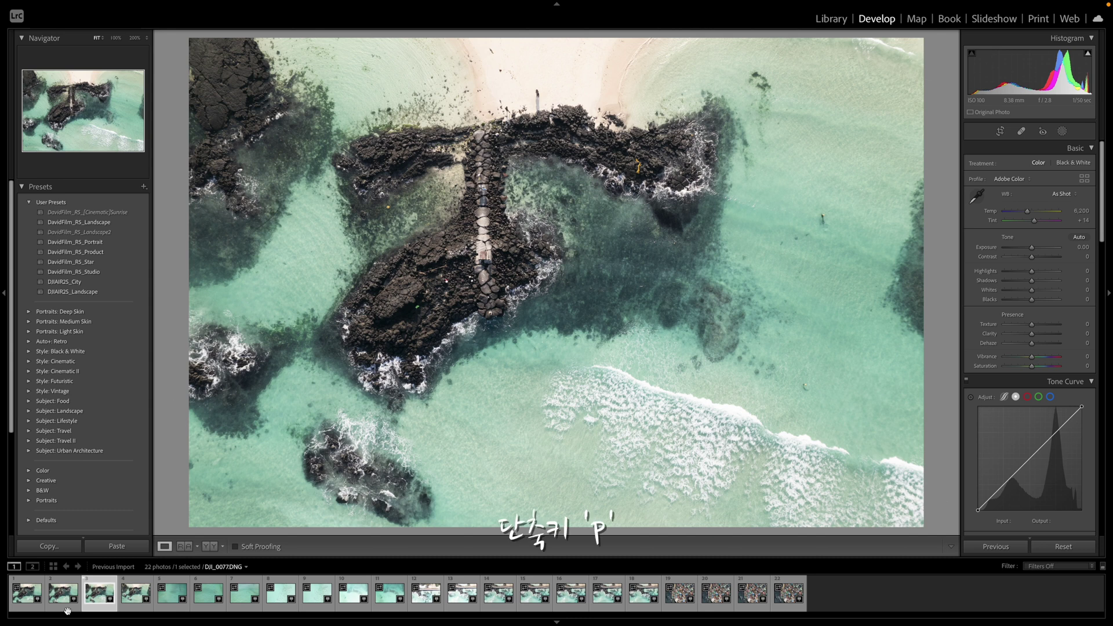
left_click(67, 609)
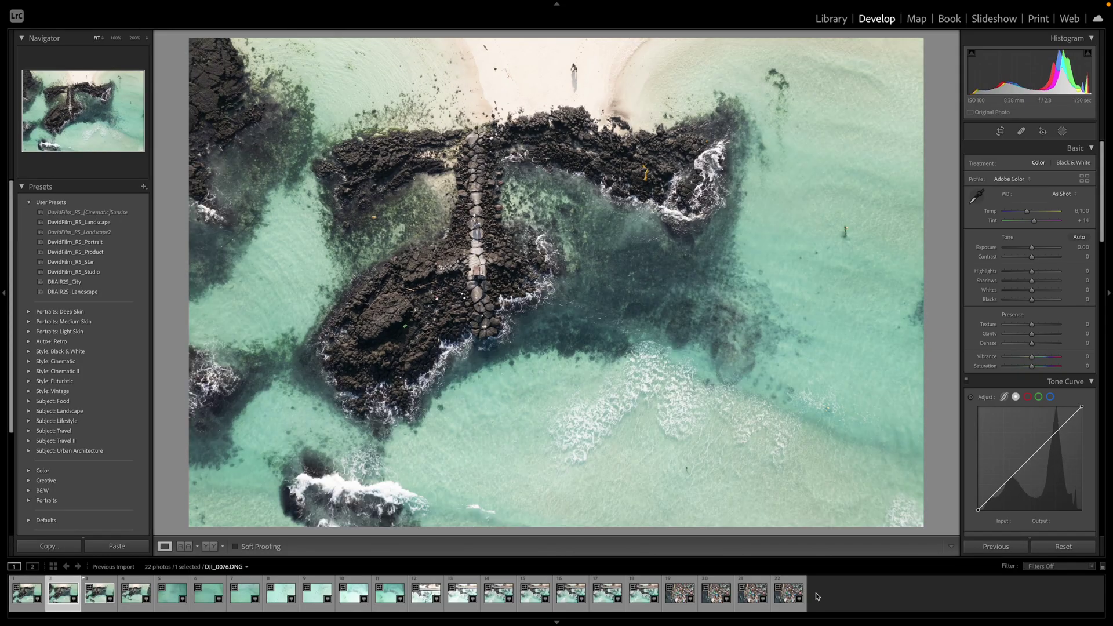
key("Right")
key("Right")
Flag the current shot as a pick and advance to DJI_0107, the village rooftops photo.
key("Right")
key("Right")
key("Right")
key("Right")
key("Right")
key("p")
key("Right")
key("Right")
key("Right")
key("Right")
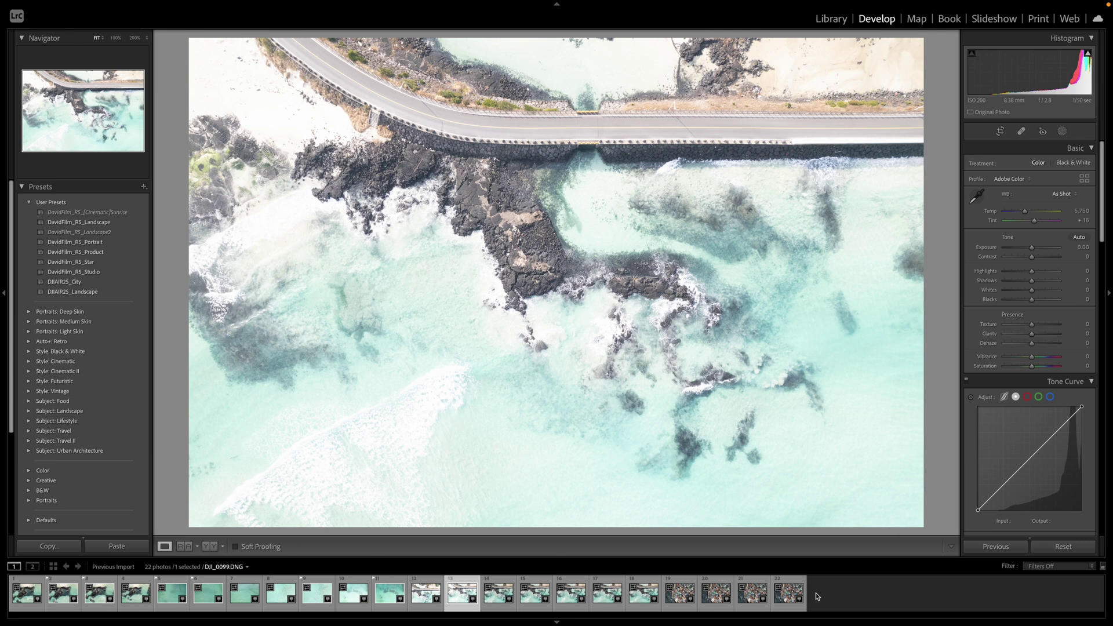
key("Right")
key("Right")
key("Right")
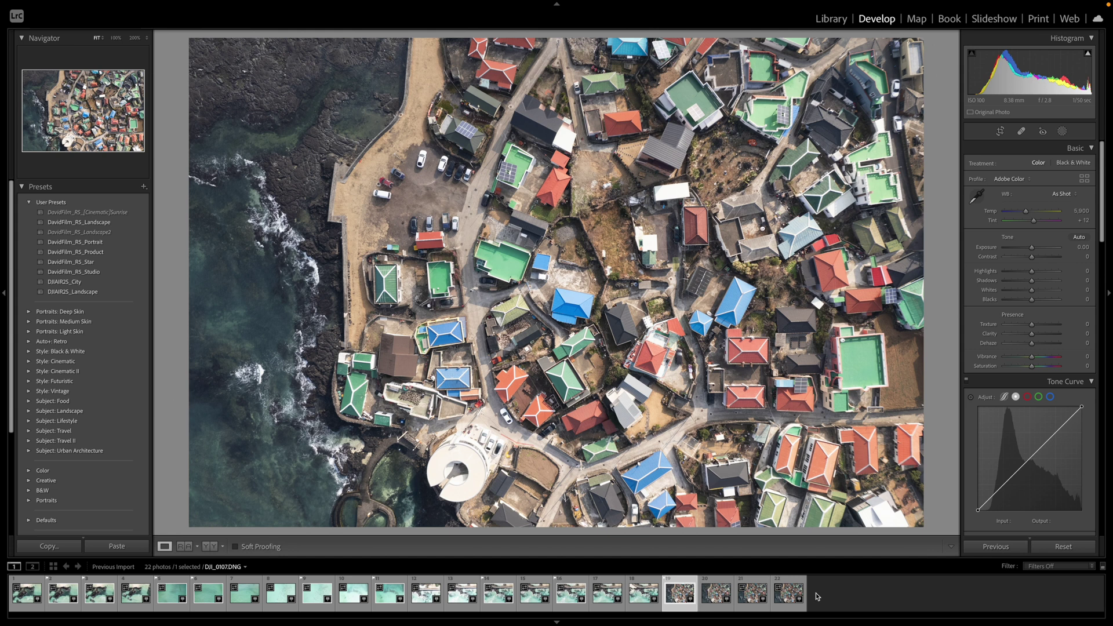
left_click(1042, 567)
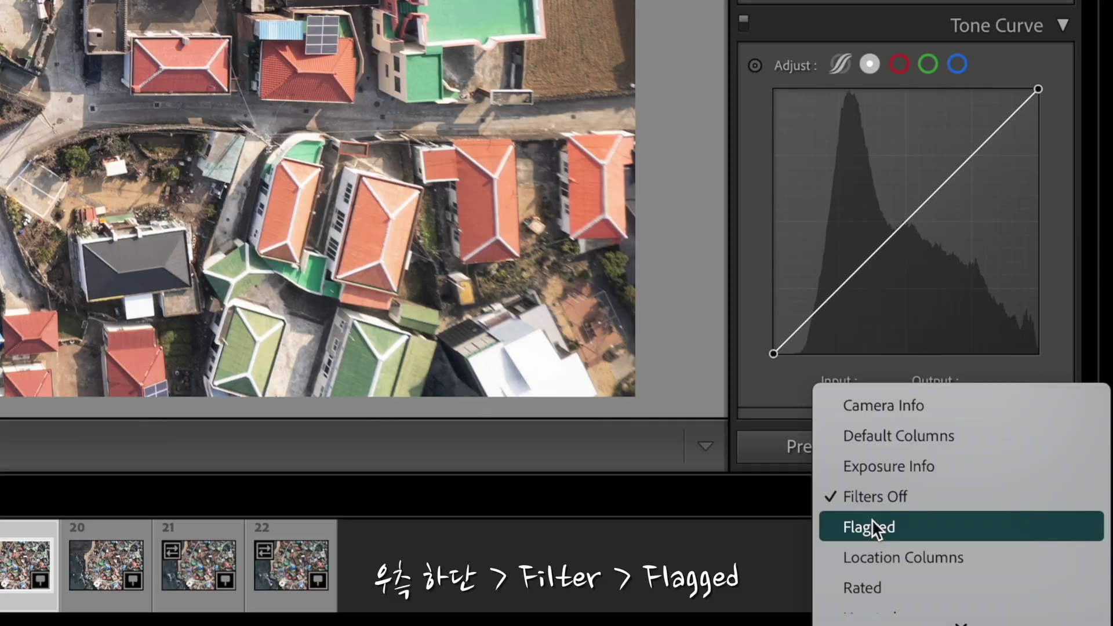
Filter the filmstrip to the 9 flagged photos and select DJI_0076.
left_click(1015, 577)
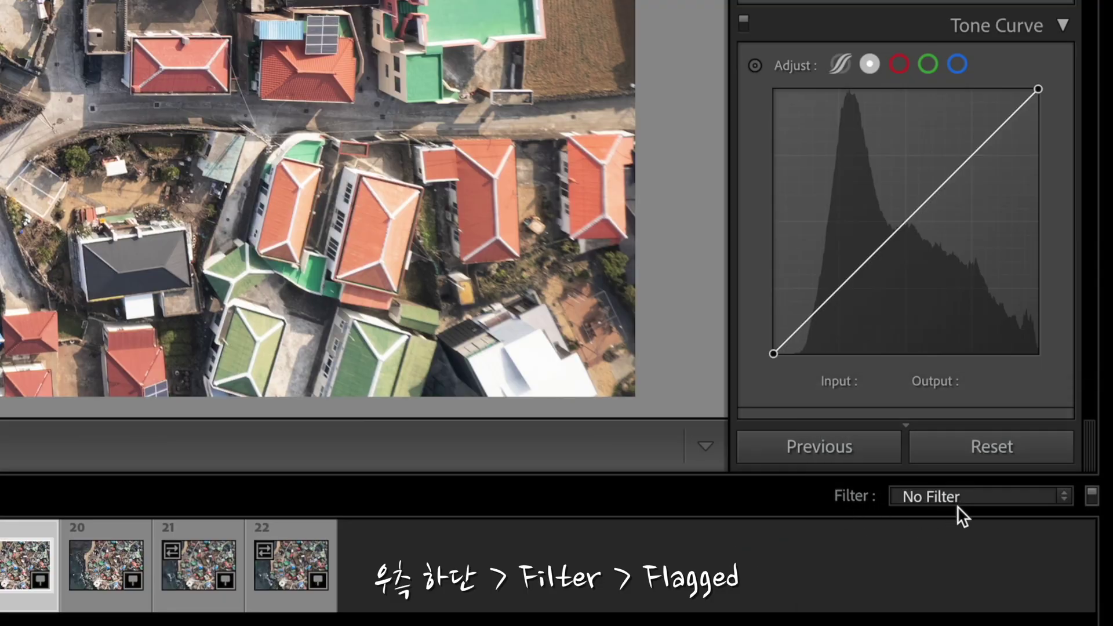
left_click(956, 498)
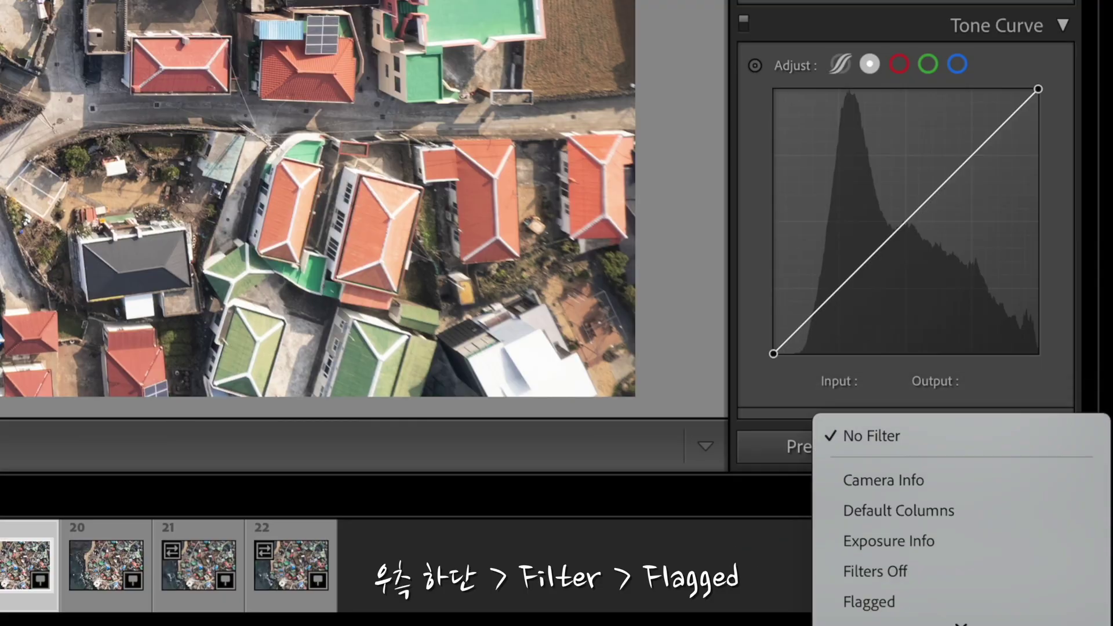
scroll(927, 527, "down", 5)
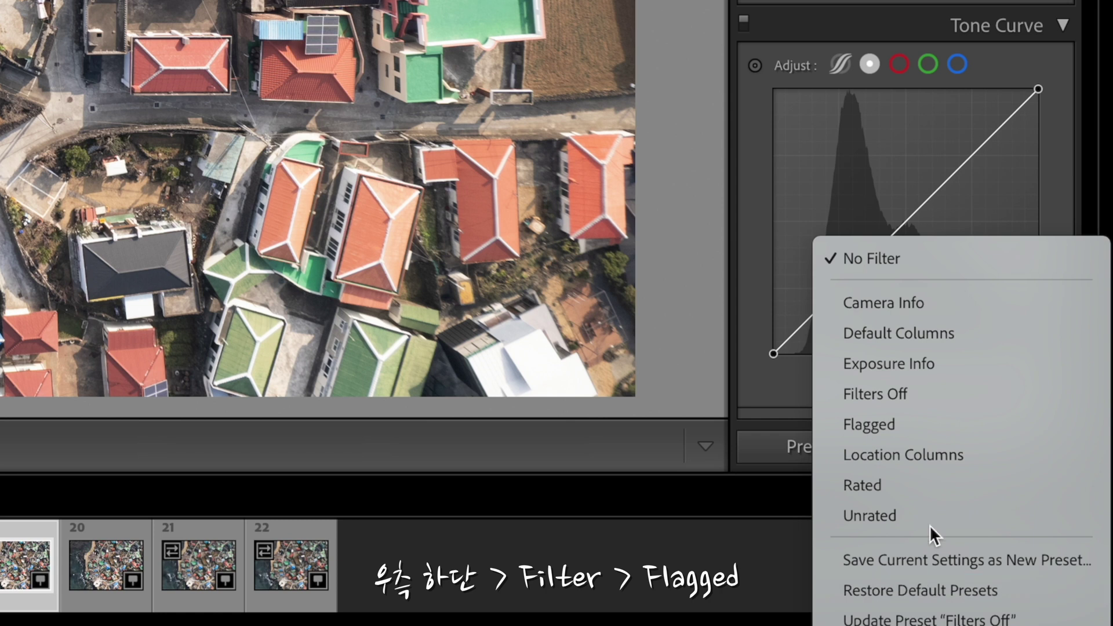
left_click(900, 422)
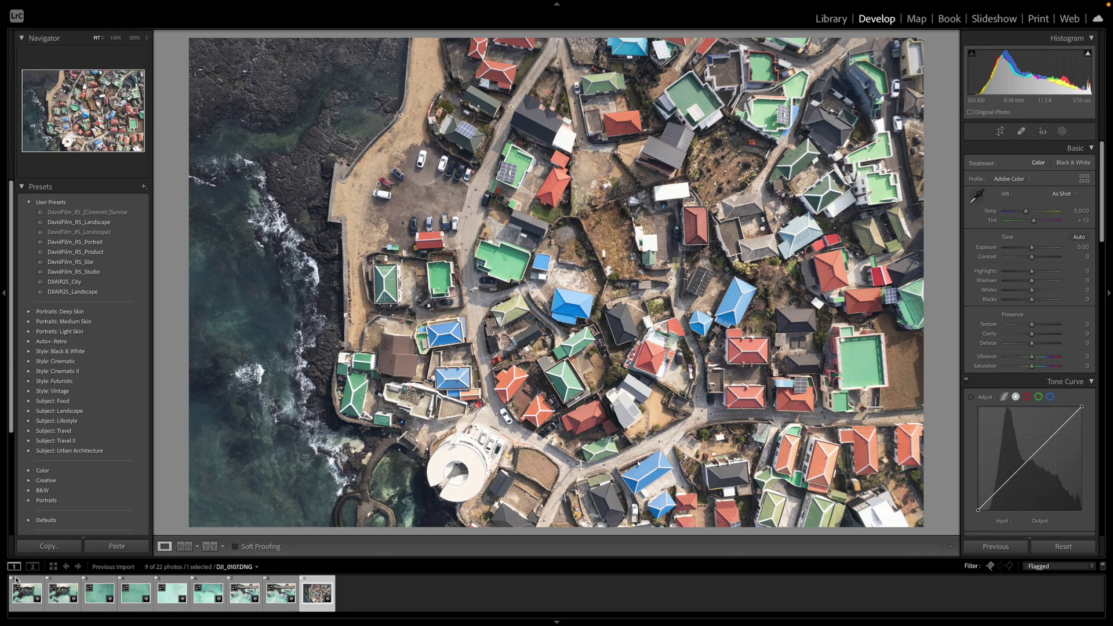
left_click(18, 582)
scroll(987, 530, "down", 1)
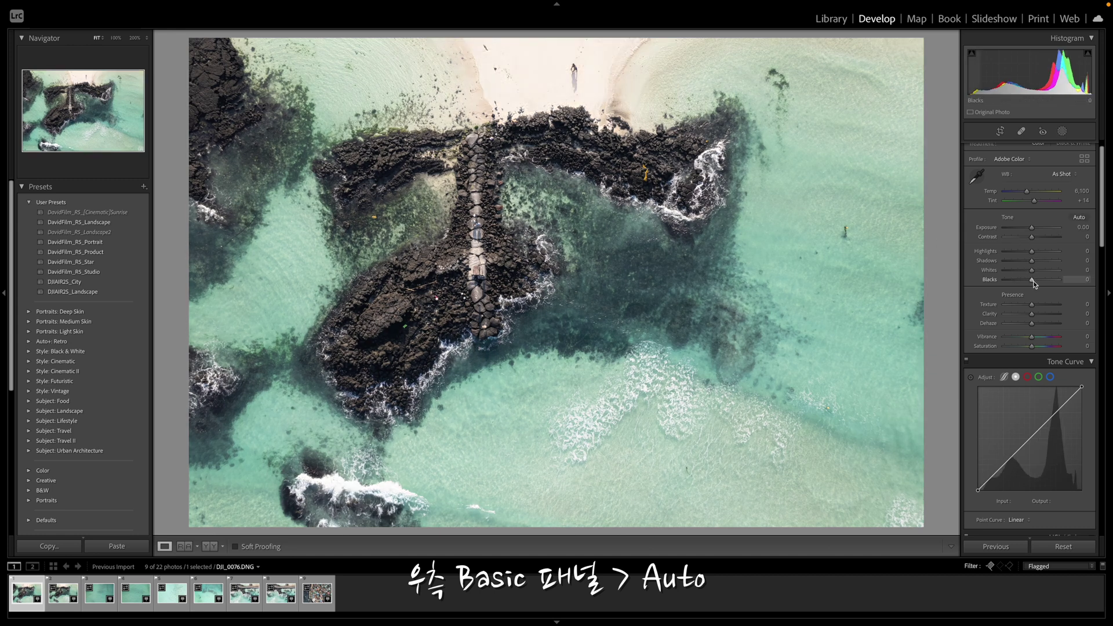
Set Blacks −25, Contrast +30 and Texture +28, resetting Shadows to zero on DJI_0076.
left_click_drag(1032, 280, 1024, 280)
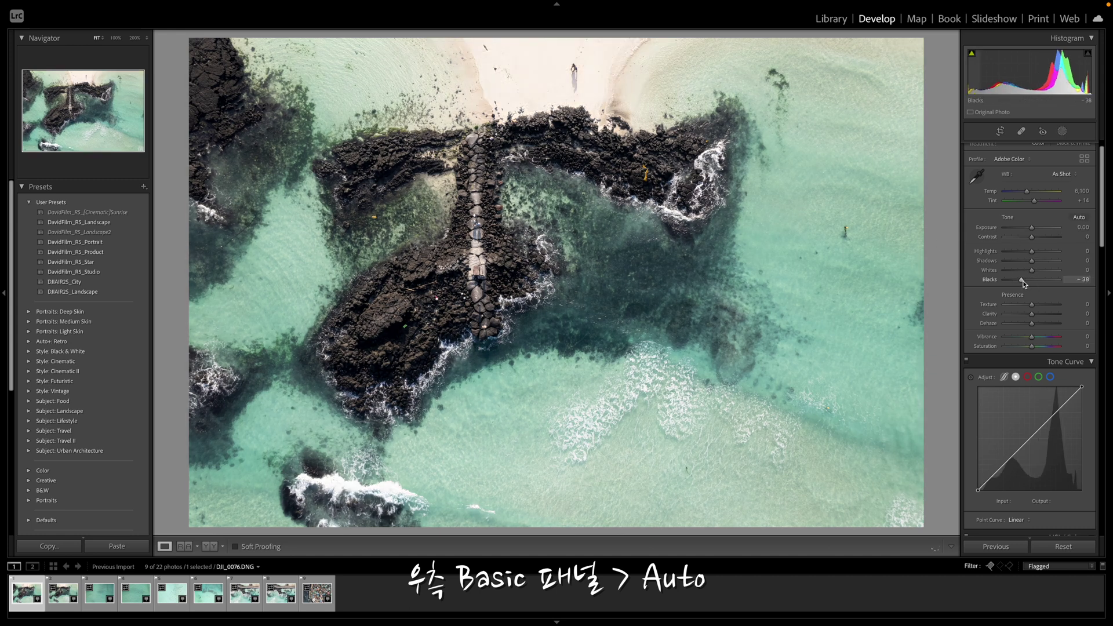
mouse_move(1031, 236)
left_mouse_down()
mouse_move(1004, 251)
mouse_move(1032, 227)
mouse_move(1033, 265)
left_mouse_up()
double_click(1034, 262)
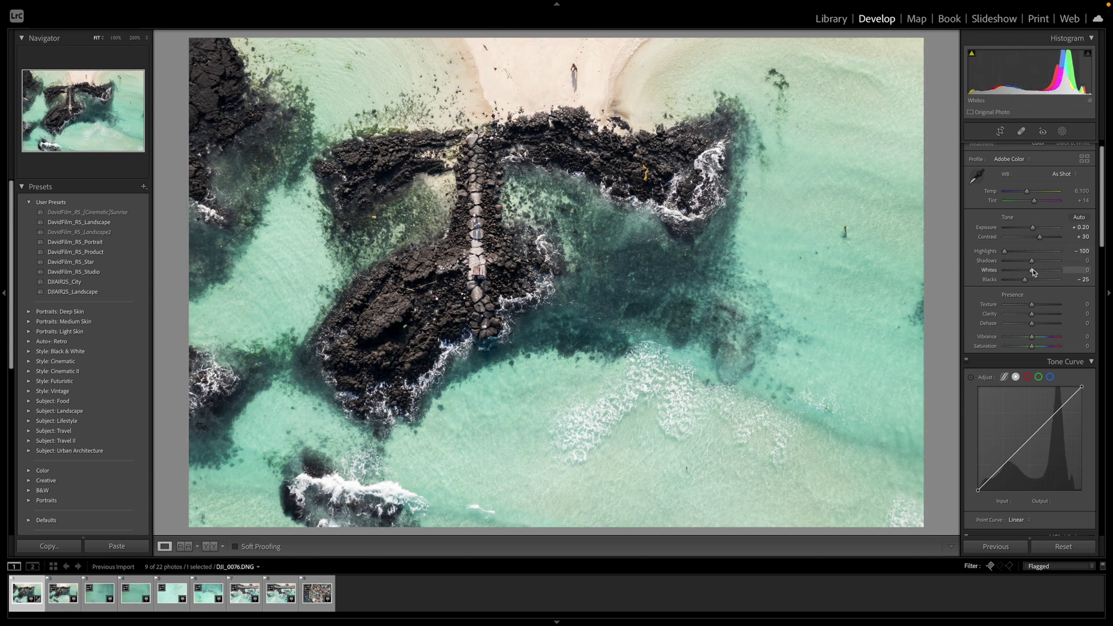
mouse_move(1031, 304)
left_mouse_down()
mouse_move(1044, 305)
mouse_move(1040, 346)
mouse_move(1038, 337)
mouse_move(1004, 356)
left_mouse_up()
Add a brightening highlight point to the tone curve and check water detail at 100%.
scroll(1020, 348, "down", 2)
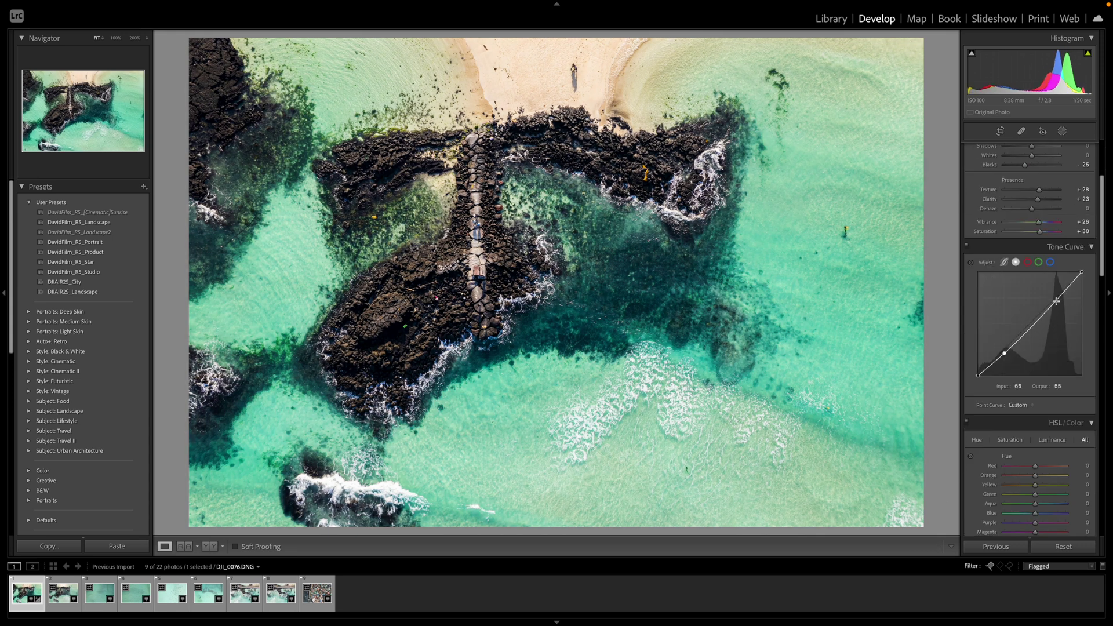
left_click_drag(1059, 297, 1059, 294)
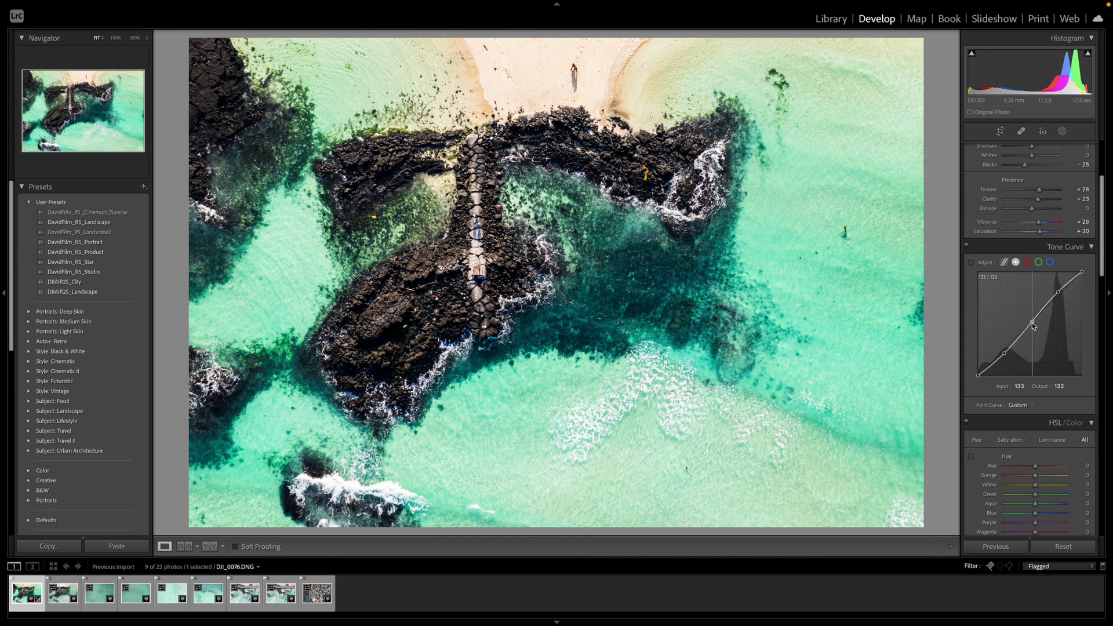
left_click_drag(1034, 321, 1035, 329)
double_click(1035, 330)
scroll(1020, 347, "up", 3)
left_click(615, 243)
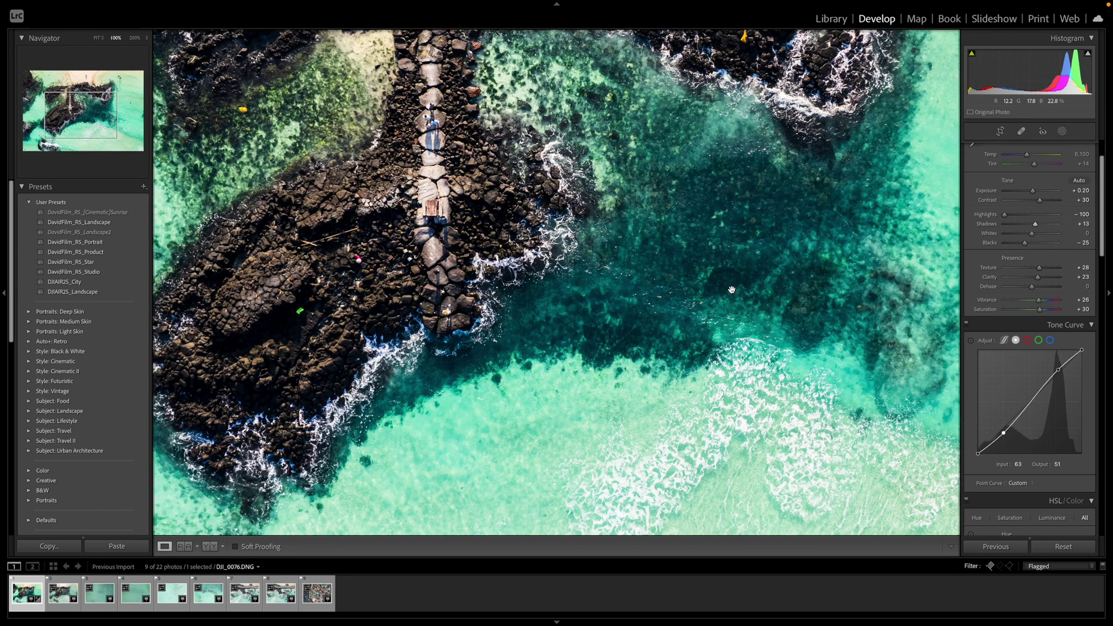
left_click(729, 284)
Set HSL Yellow +10 and Blue −29, tinting shadows blue and highlights orange.
scroll(1031, 302, "down", 5)
left_click_drag(1035, 306, 1042, 309)
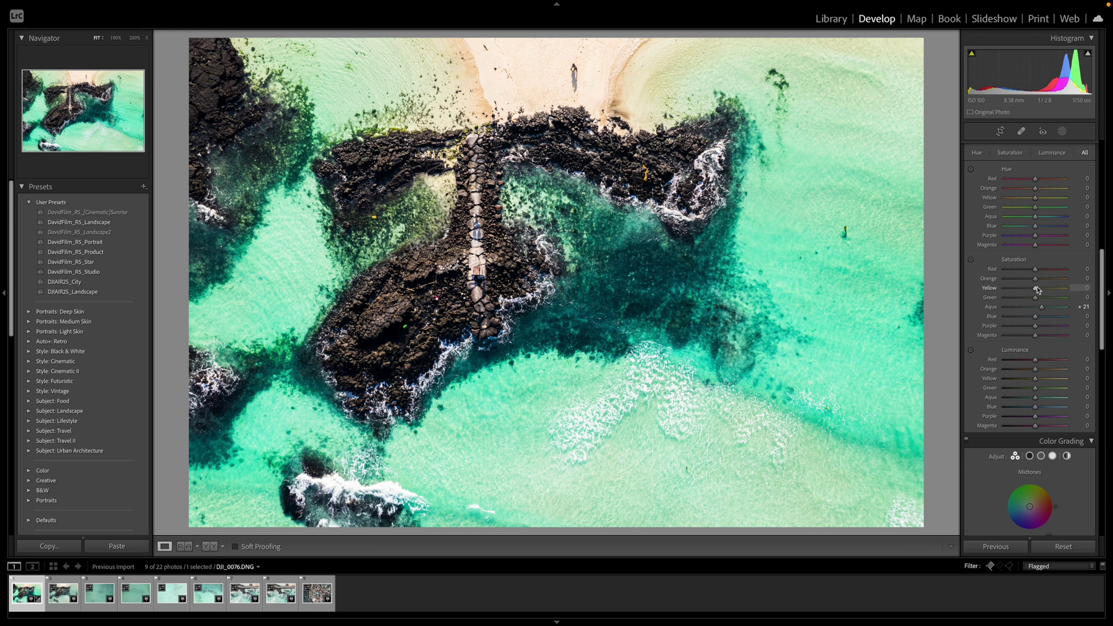
left_click_drag(1037, 290, 1026, 315)
scroll(1035, 400, "down", 5)
left_click_drag(997, 343, 991, 347)
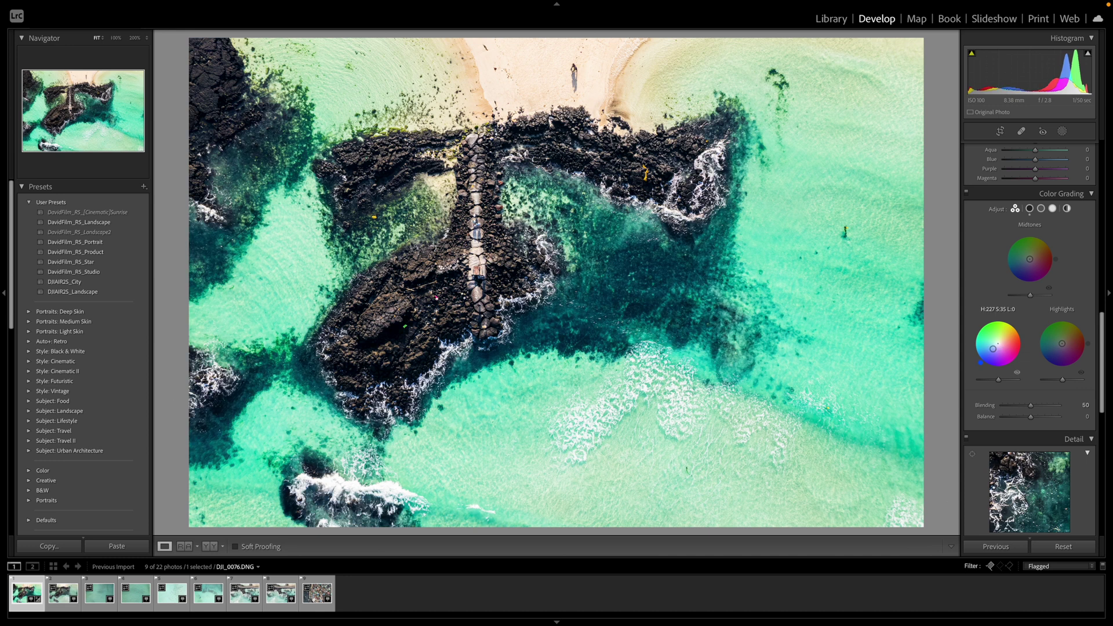
left_click_drag(1061, 344, 1068, 341)
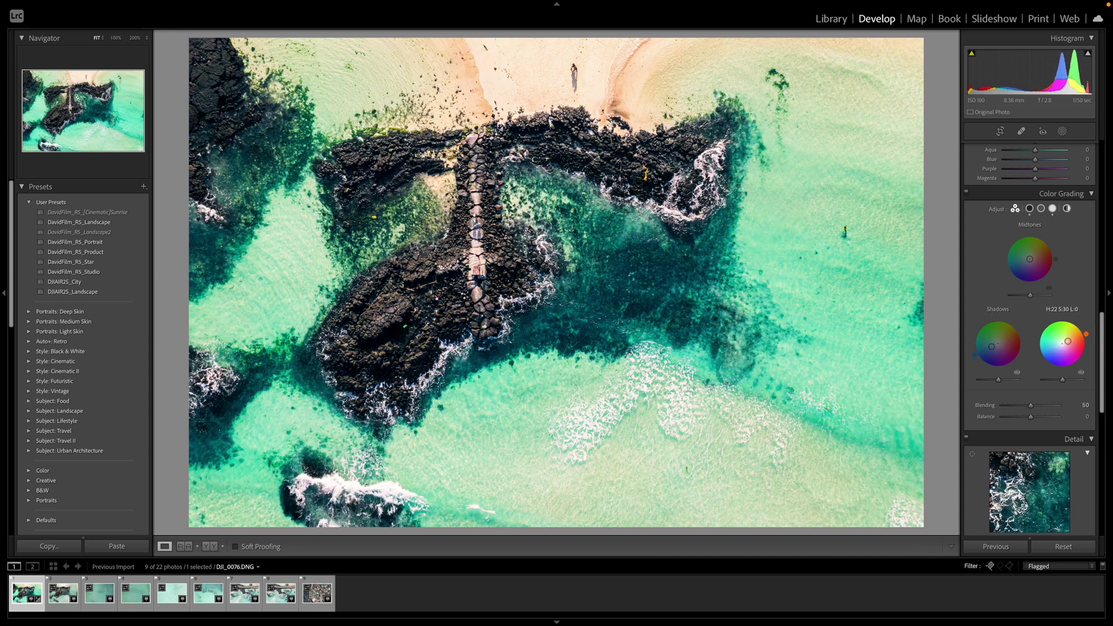
left_click_drag(1068, 341, 1067, 340)
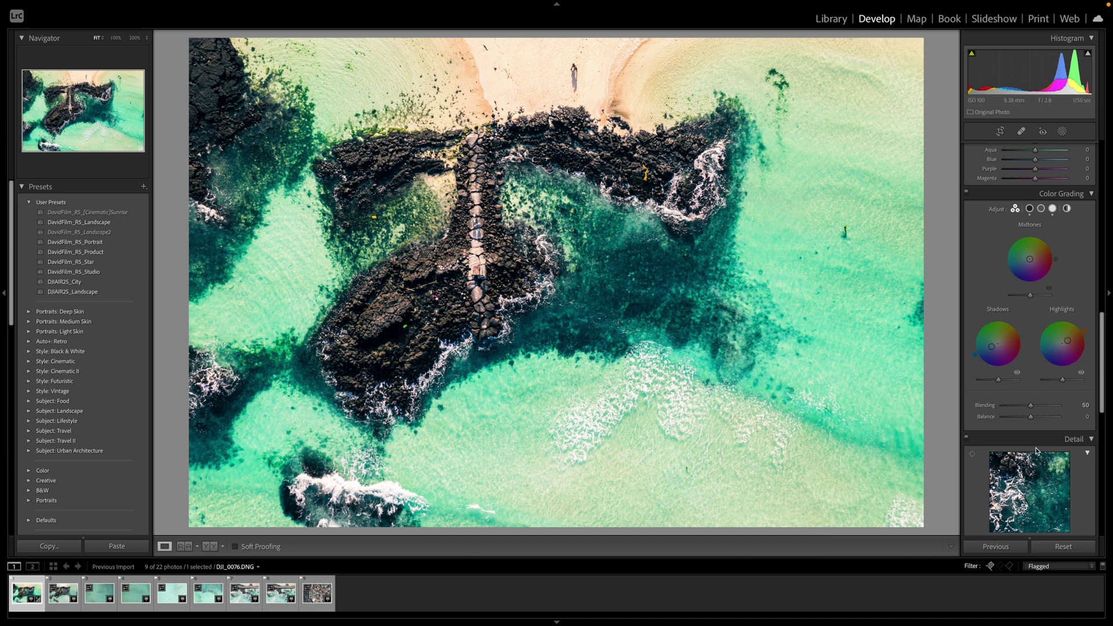
Lower sharpening Amount to 119 and add masking to protect smooth water.
scroll(1019, 235, "down", 5)
left_click_drag(1054, 232, 1048, 232)
mouse_move(1004, 261)
left_mouse_down()
mouse_move(1058, 264)
mouse_move(1037, 246)
left_mouse_up()
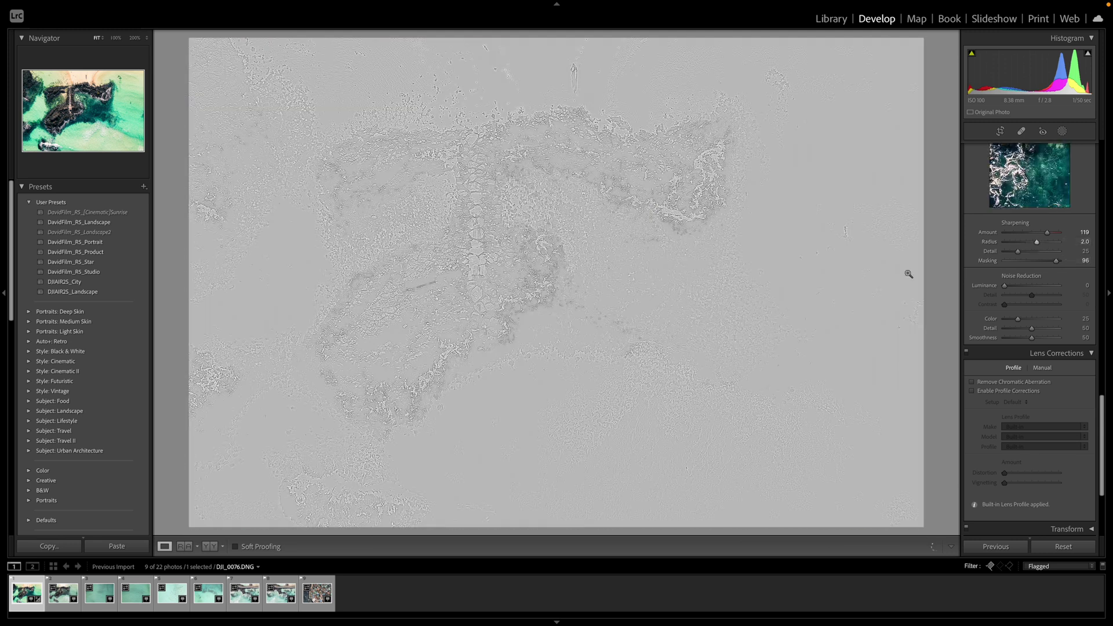
Check the sharpening at 100% zoom, then return to the full-photo view.
left_click(527, 290)
left_click(527, 290)
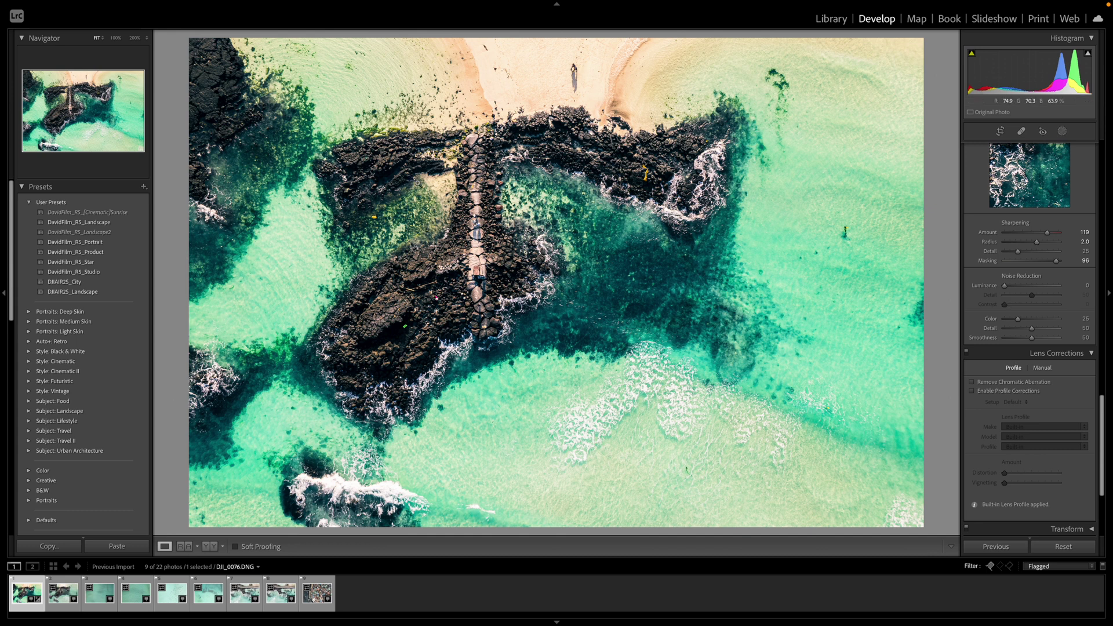
Start a new preset from current settings, clearing the placeholder name for Davidfilm_Jeju_Beach_Emerald.
left_click(146, 188)
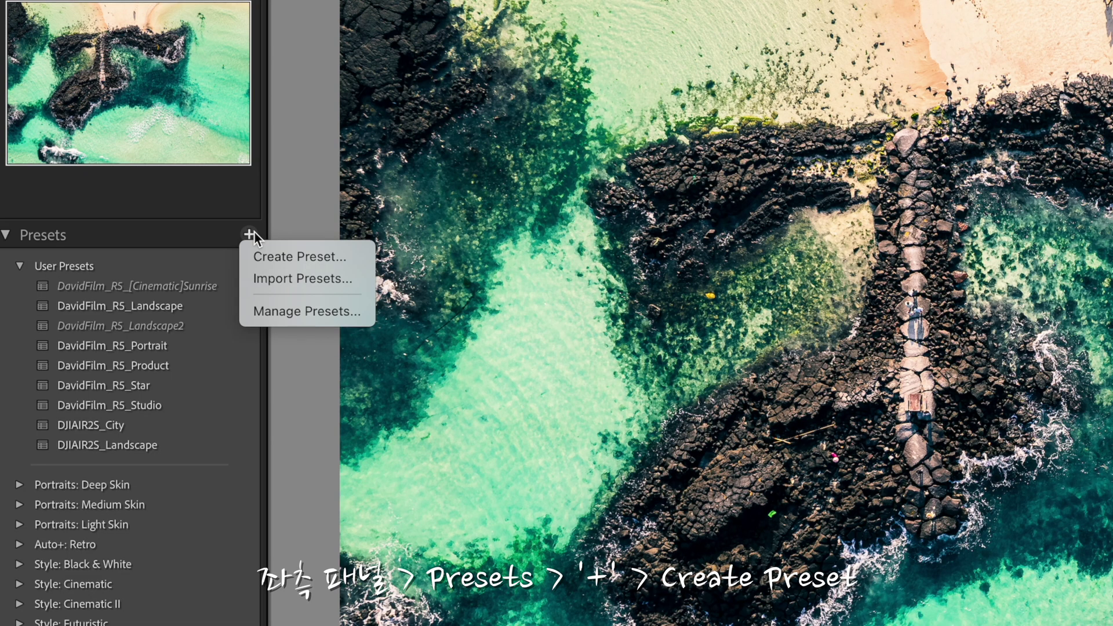
left_click(287, 261)
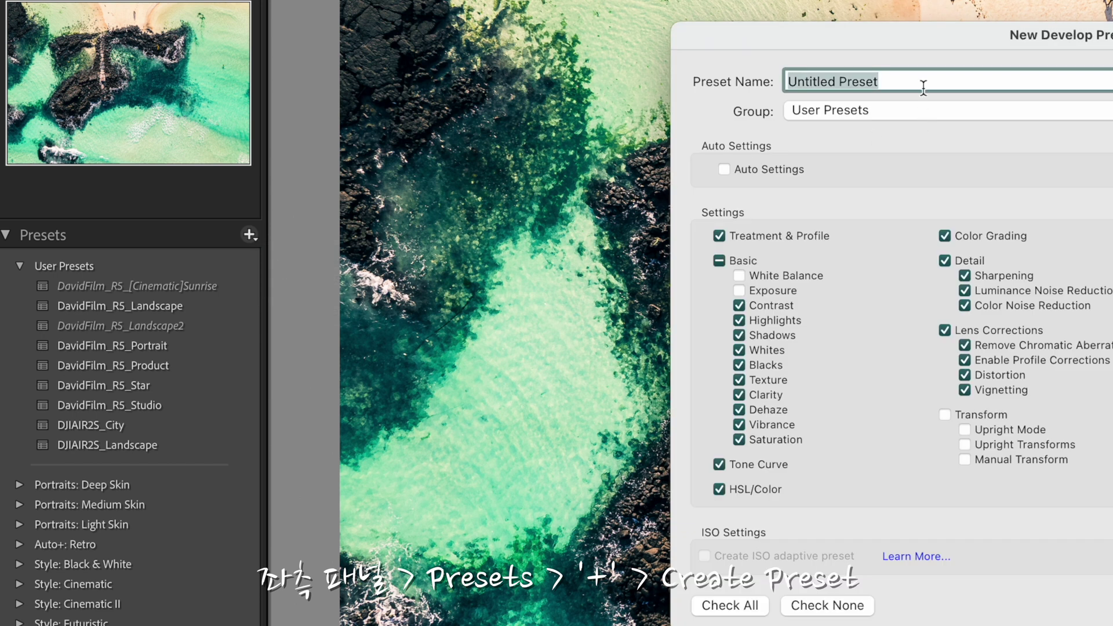
key("BackSpace")
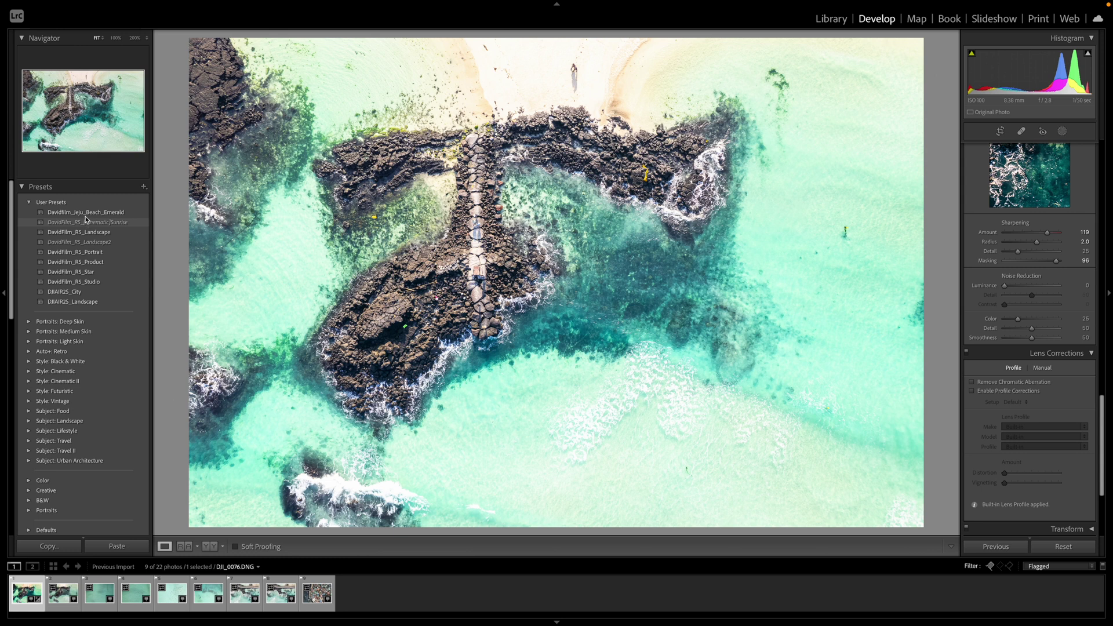
Apply Davidfilm_Jeju_Beach_Emerald to DJI_0076 and DJI_0077, then bring up DJI_0081.
left_click(86, 212)
key("Right")
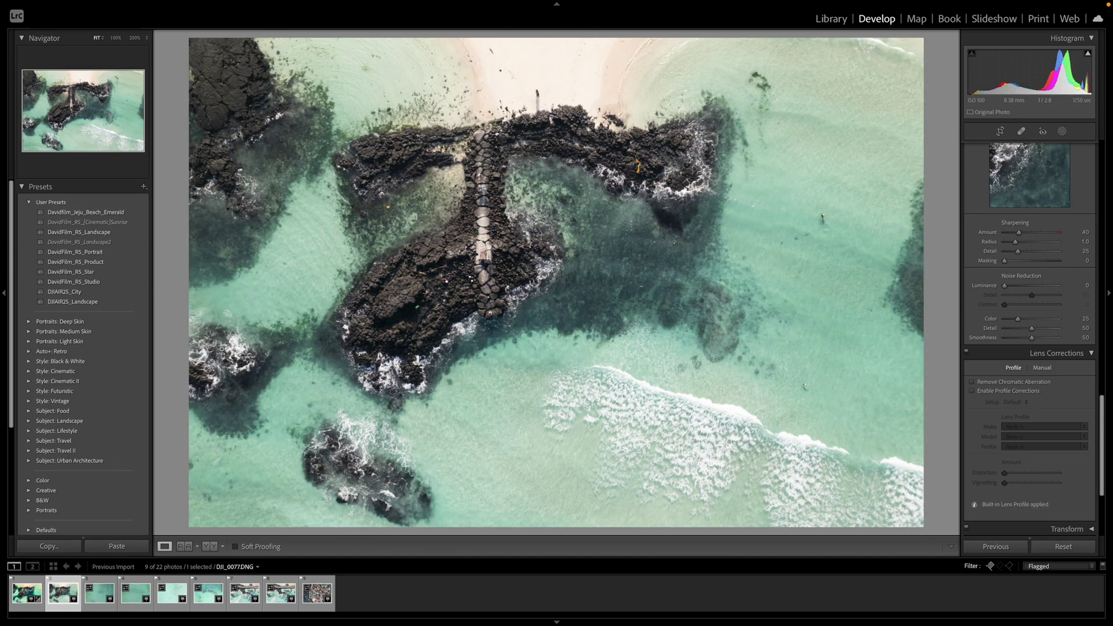
left_click(120, 213)
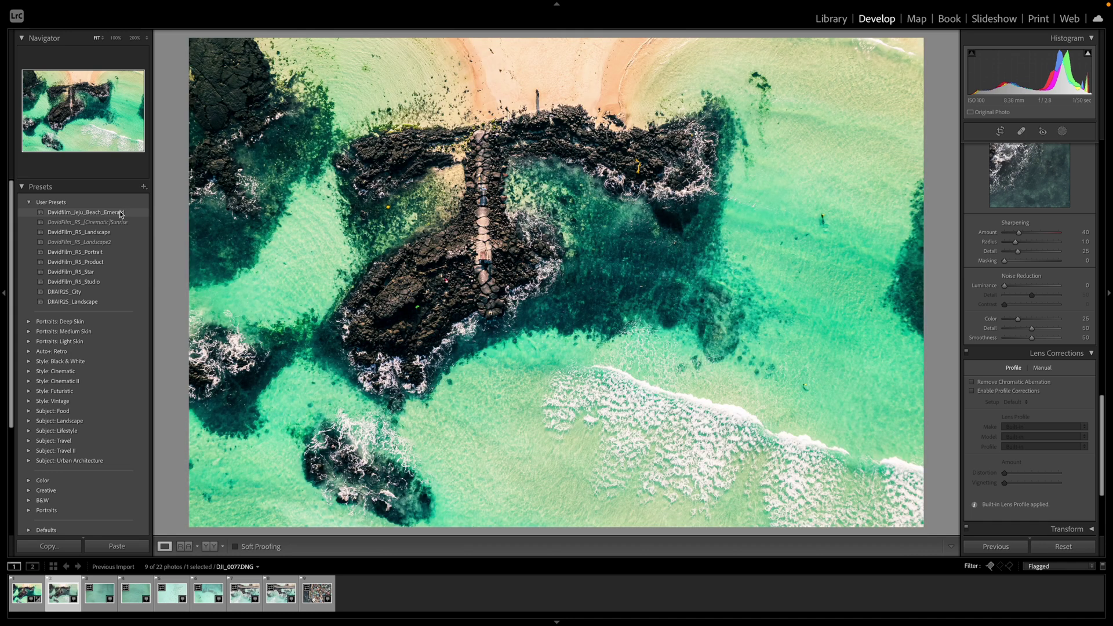
left_click(120, 213)
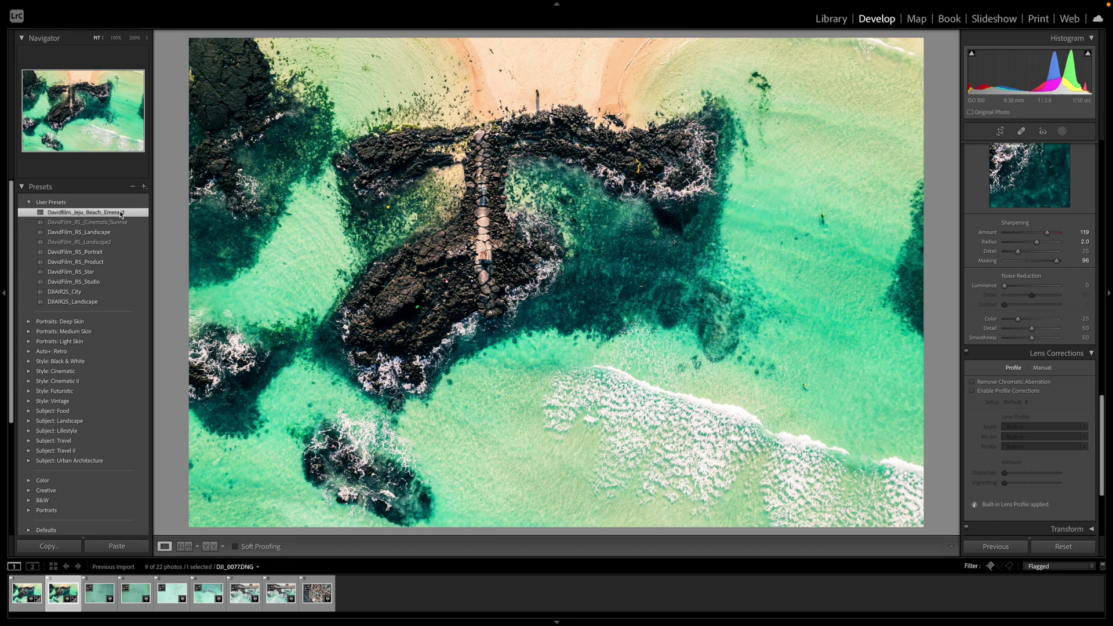
left_click(110, 580)
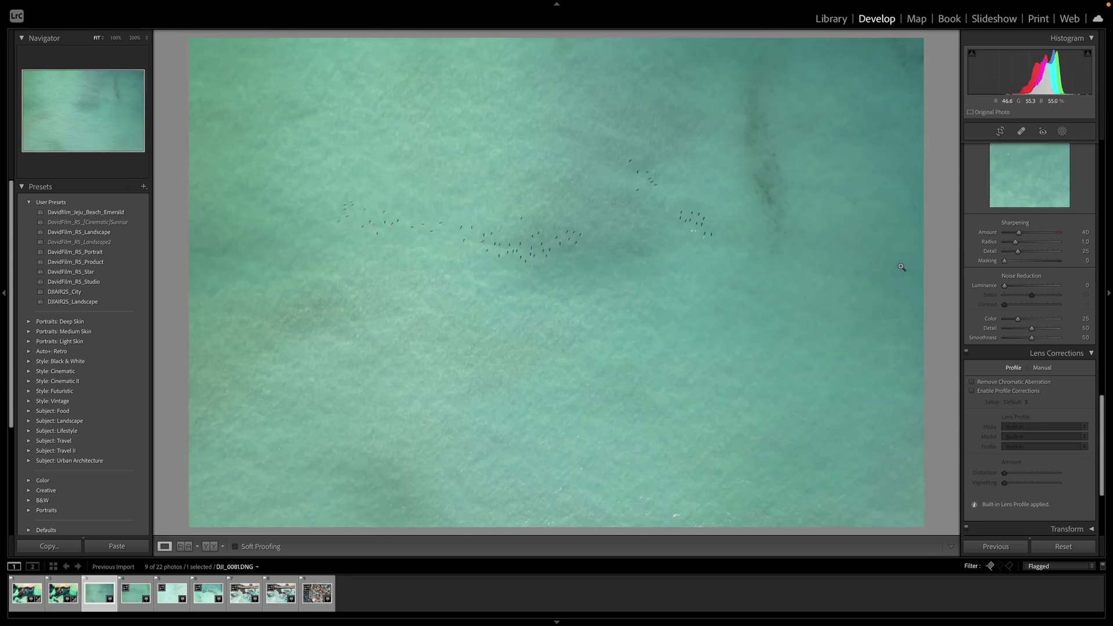
Set Contrast to +30, shape an S tone curve and lift Shadows to +31.
scroll(994, 225, "up", 10)
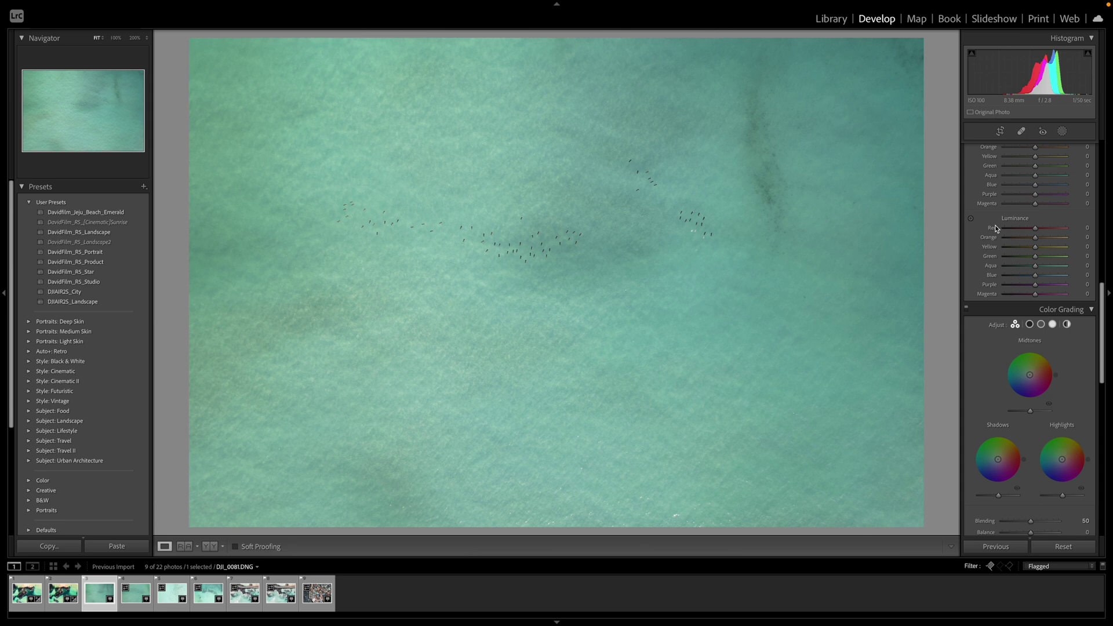
scroll(994, 228, "up", 3)
scroll(1008, 237, "up", 4)
scroll(1044, 249, "up", 3)
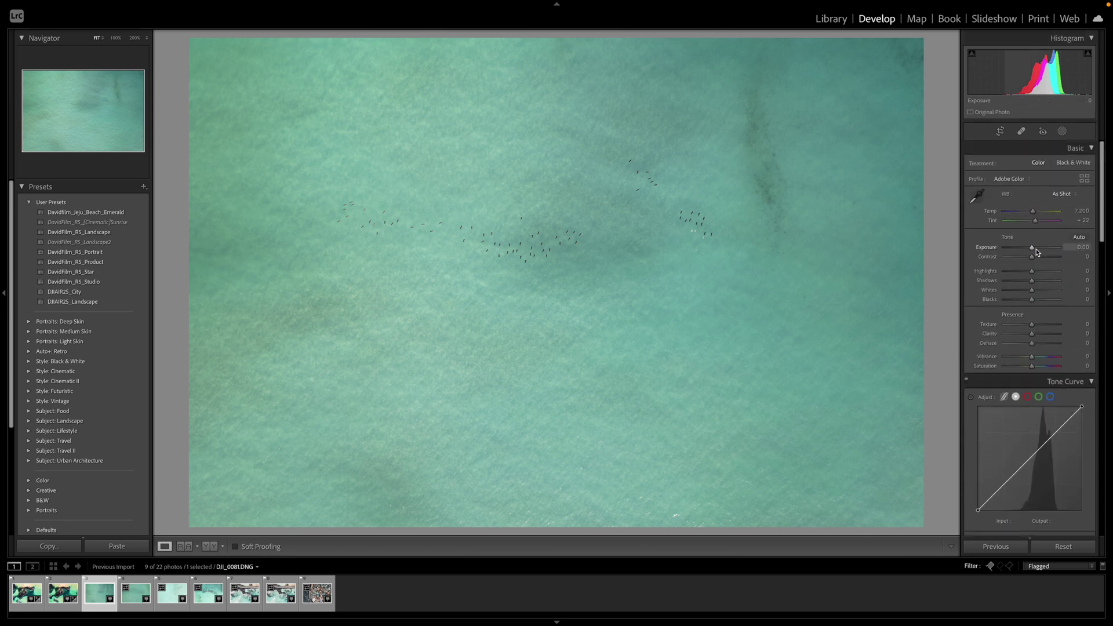
left_click_drag(1031, 257, 1039, 257)
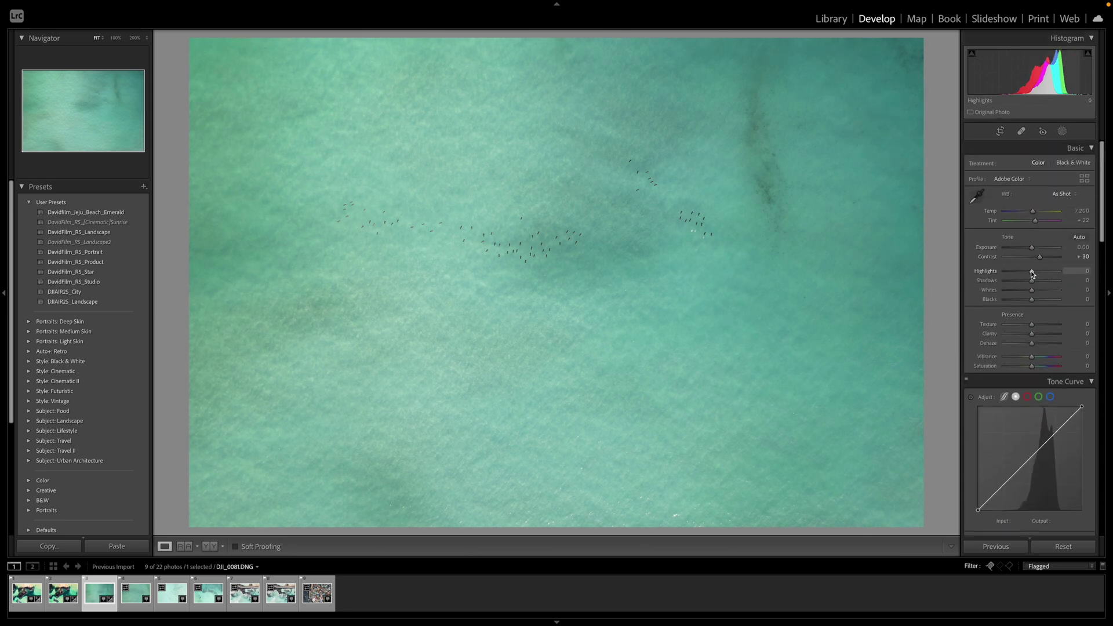
scroll(1020, 377, "down", 3)
left_click_drag(1003, 420, 1002, 428)
left_click_drag(1049, 378, 1052, 364)
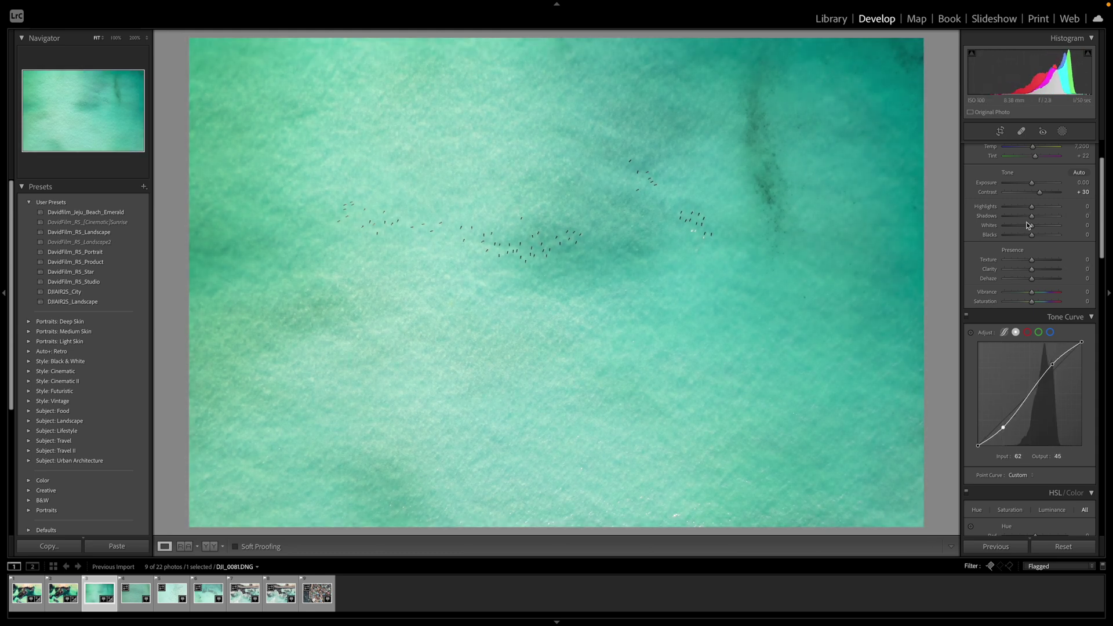
mouse_move(1032, 216)
left_mouse_down()
mouse_move(979, 217)
mouse_move(1024, 225)
mouse_move(1019, 235)
mouse_move(1026, 225)
mouse_move(1032, 247)
left_mouse_up()
key("ctrl+z")
Raise Clarity to +23, Vibrance to +22 and Saturation to +20.
scroll(1029, 238, "up", 2)
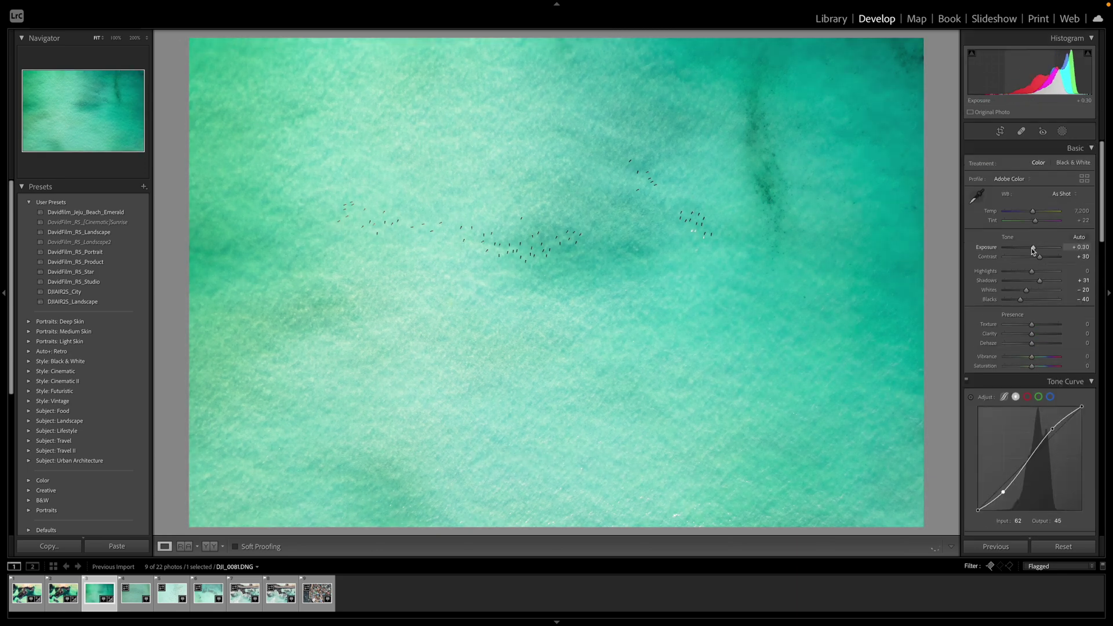
scroll(1045, 319, "down", 4)
scroll(1031, 272, "up", 1)
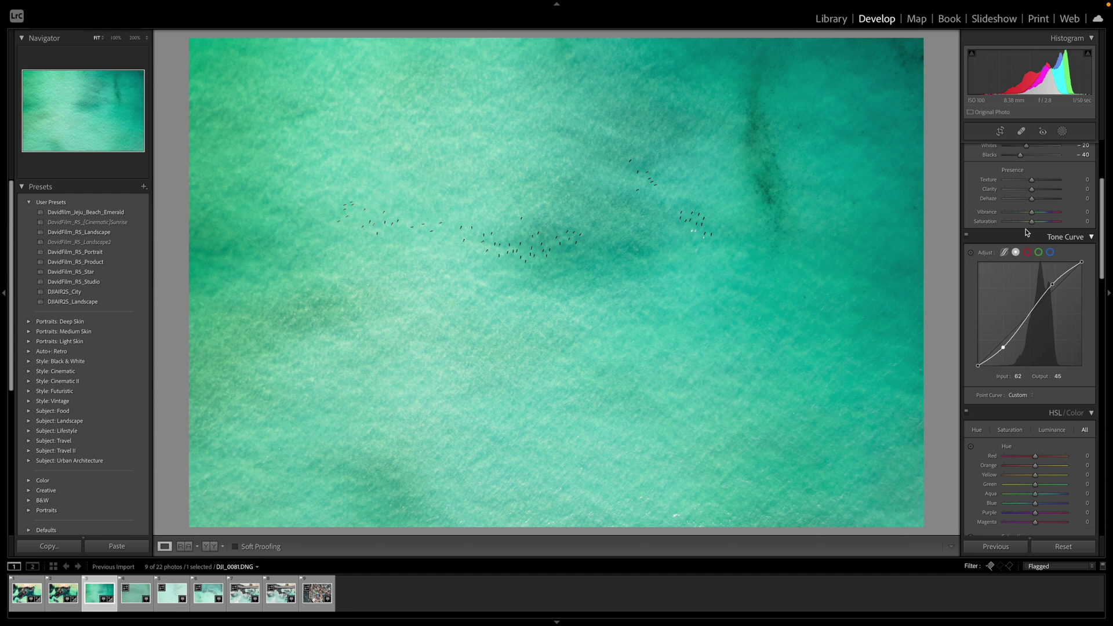
mouse_move(1032, 189)
left_mouse_down()
mouse_move(1038, 224)
mouse_move(1038, 215)
left_mouse_up()
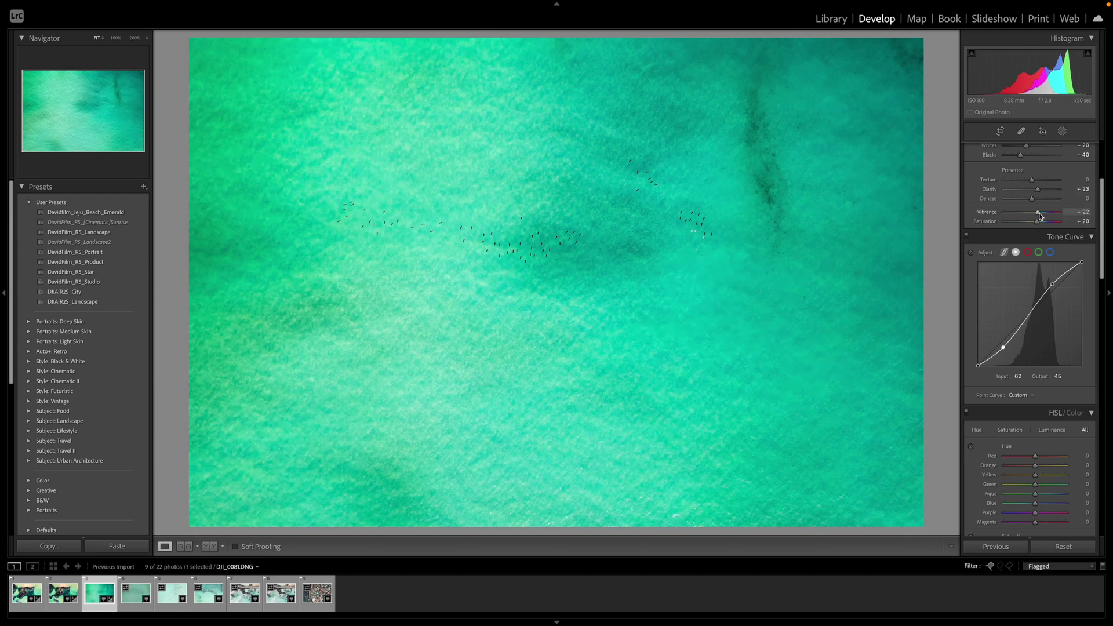
Set Aqua hue +10, Aqua and Blue saturation +10, and tint the Midtones wheel.
scroll(1036, 220, "down", 10)
scroll(1035, 229, "up", 3)
left_click_drag(1035, 231, 1038, 231)
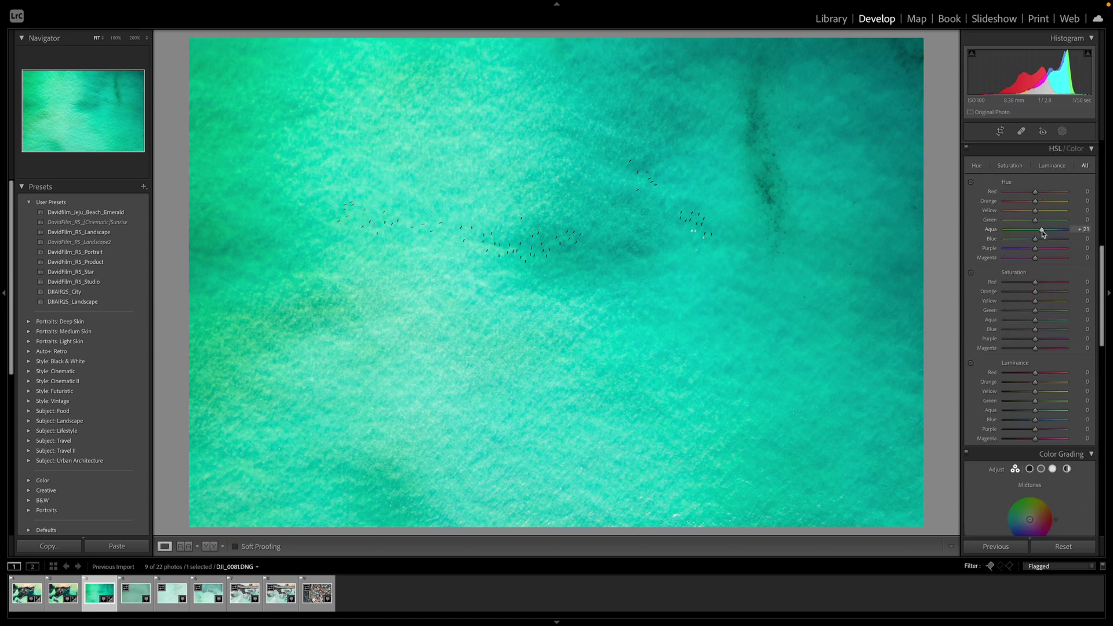
left_click(1038, 229)
left_click(1037, 320)
left_click(1038, 330)
scroll(1036, 335, "down", 4)
left_click_drag(1029, 362, 1021, 364)
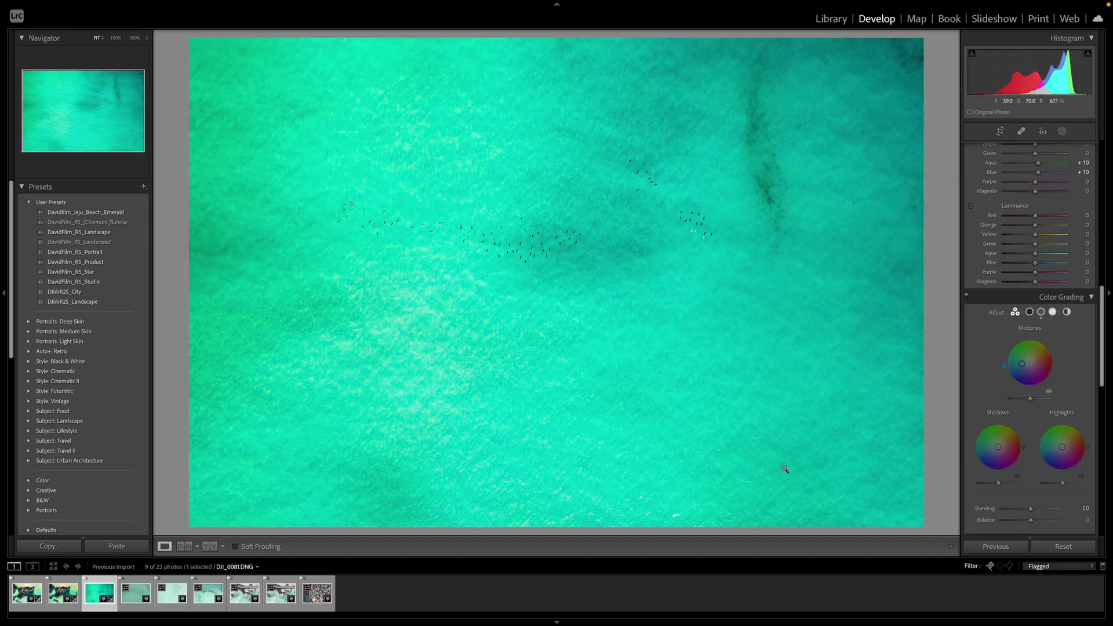
left_click(143, 186)
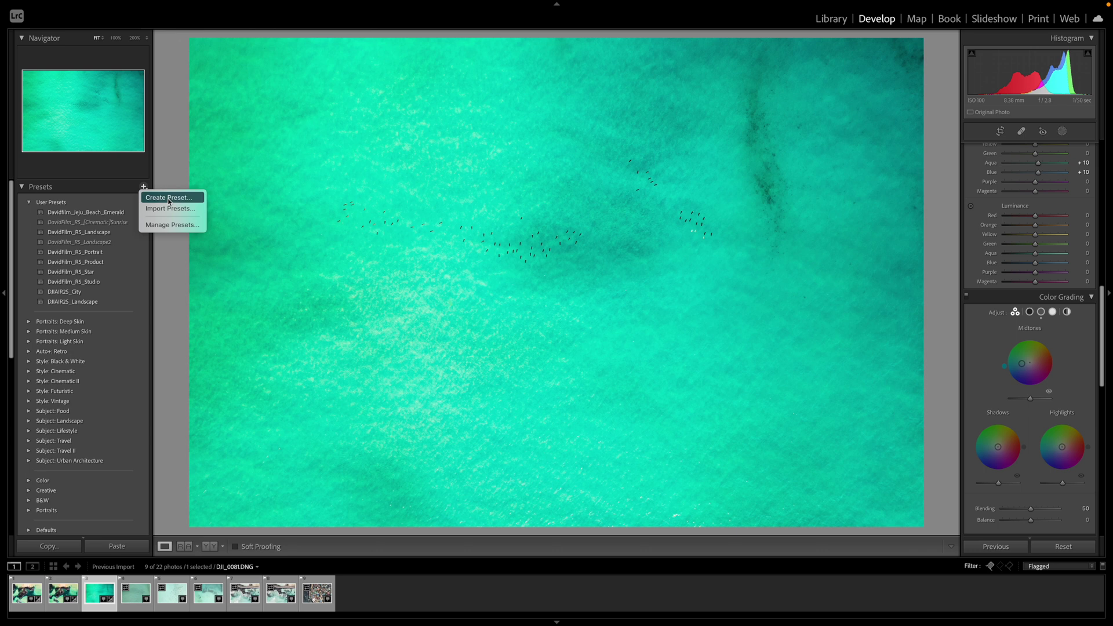
Create the preset [DJI_AIR2S]Davidfilm_Jeju_Crystal_Ocean from DJI_0081's settings.
type("Davidfilm_Jeju_")
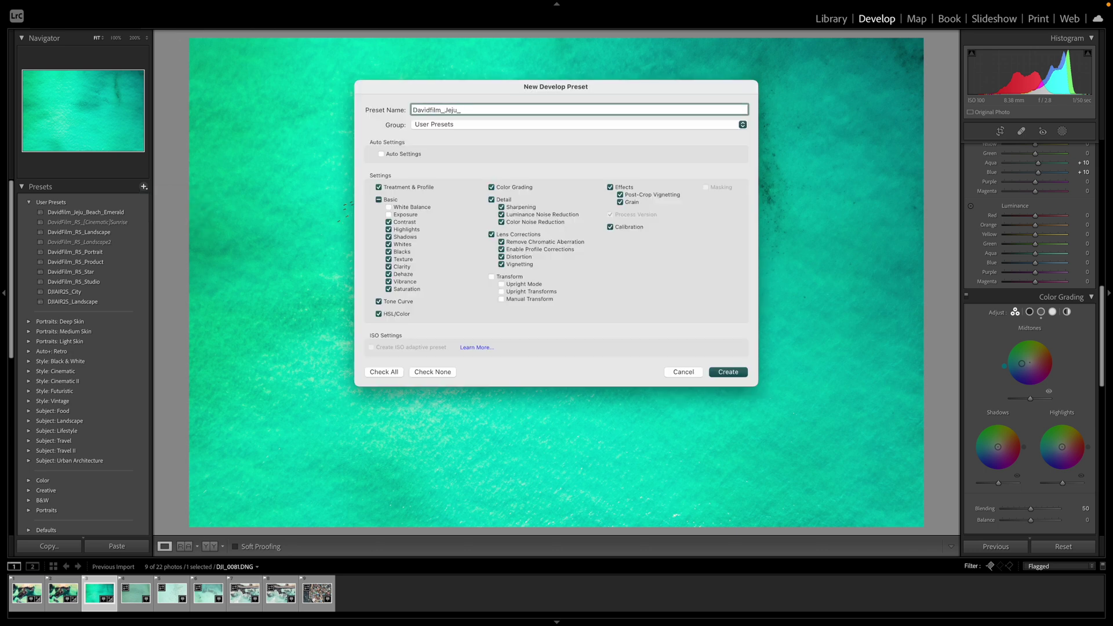
type("Crystal_Ocean")
left_click(446, 109)
type("[DJI]_")
key("Left")
key("BackSpace")
key("Left")
key("Left")
key("Left")
key("BackSpace")
type("_AIR2S")
left_click(729, 371)
Rename the Jeju_Beach_Emerald preset to [DJI_AIR2S]Davidfilm_Jeju_Beach_Emerald.
left_click(110, 223)
right_click(110, 223)
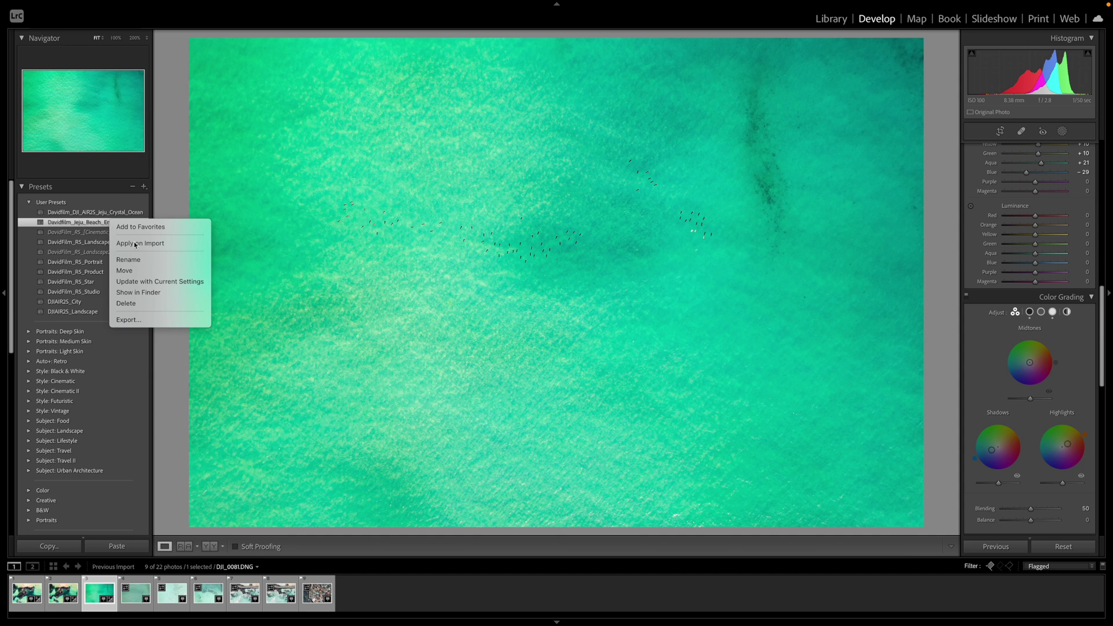
left_click(157, 281)
left_click(724, 346)
right_click(103, 222)
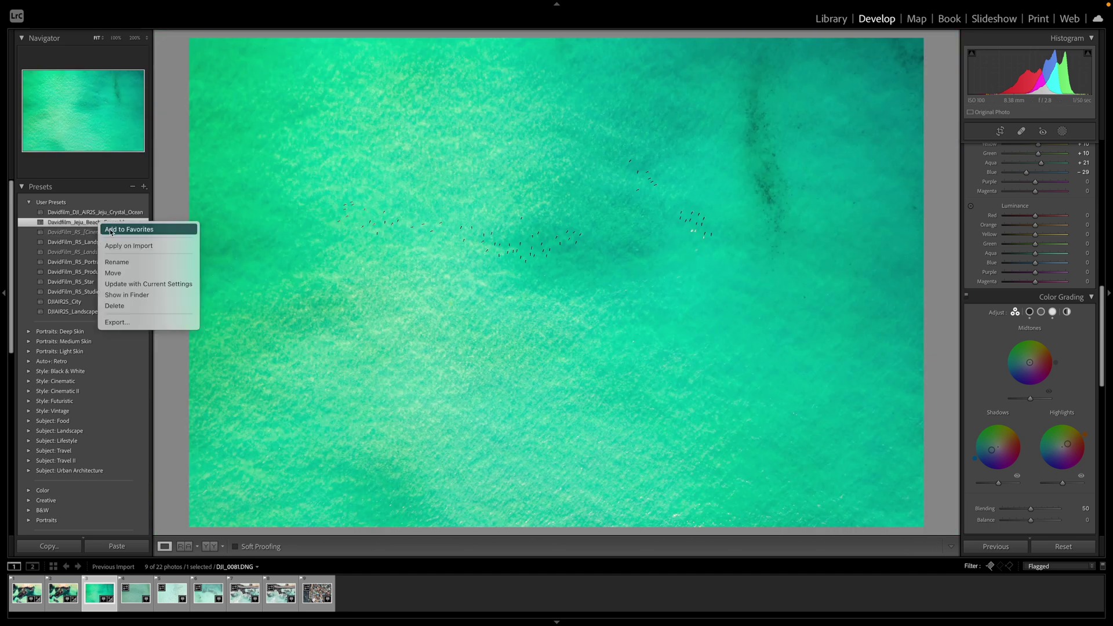
left_click(133, 261)
key("Left")
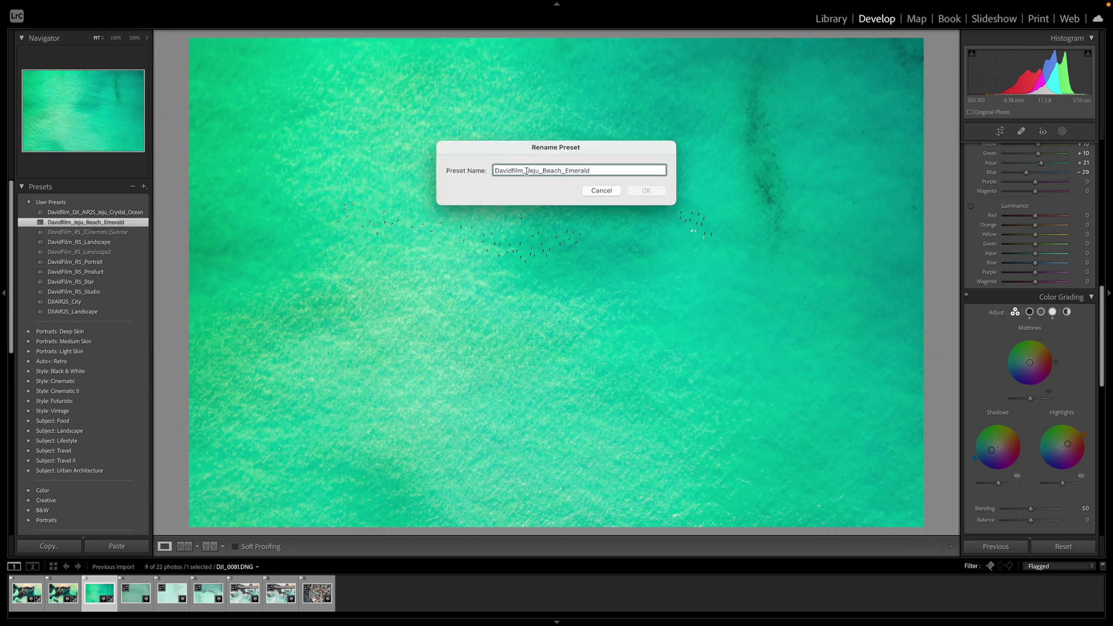
type("[DJI_AIR2S]")
key("Return")
Tidy the Crystal_Ocean preset's name, then move on to photo DJI_0084.
right_click(87, 222)
left_click(133, 262)
left_click(555, 171)
key("BackSpace")
key("BackSpace")
key("BackSpace")
key("BackSpace")
key("BackSpace")
key("BackSpace")
left_click(494, 170)
type("[DJI_AIR2S]")
left_click(646, 191)
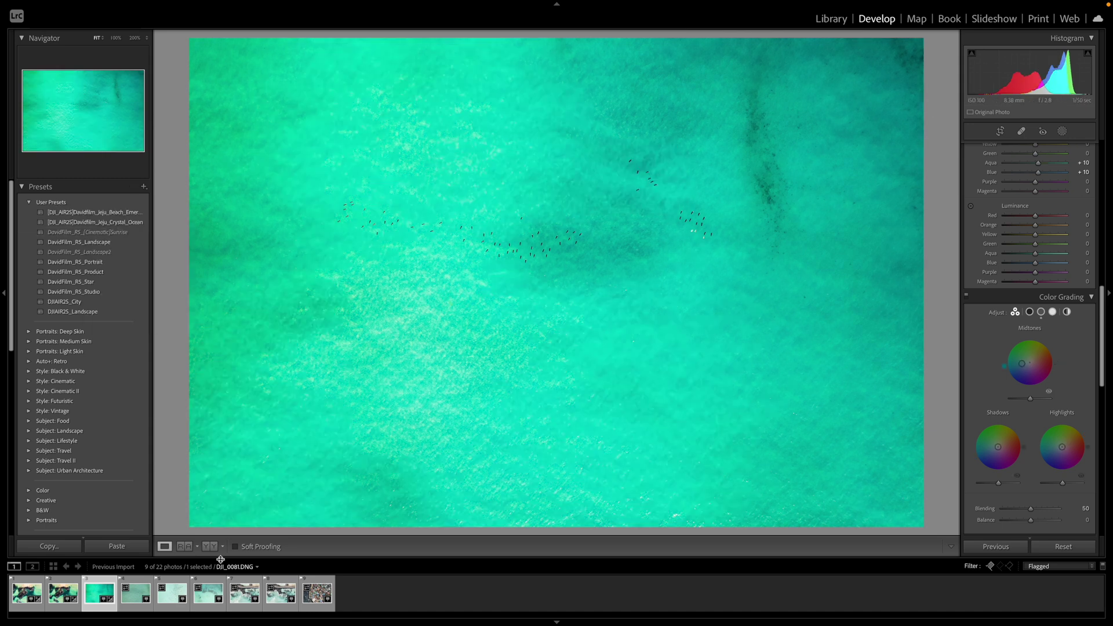
key("Right")
Crop in the current photo's bottom-right corner, commit it and go to the next photo.
key("r")
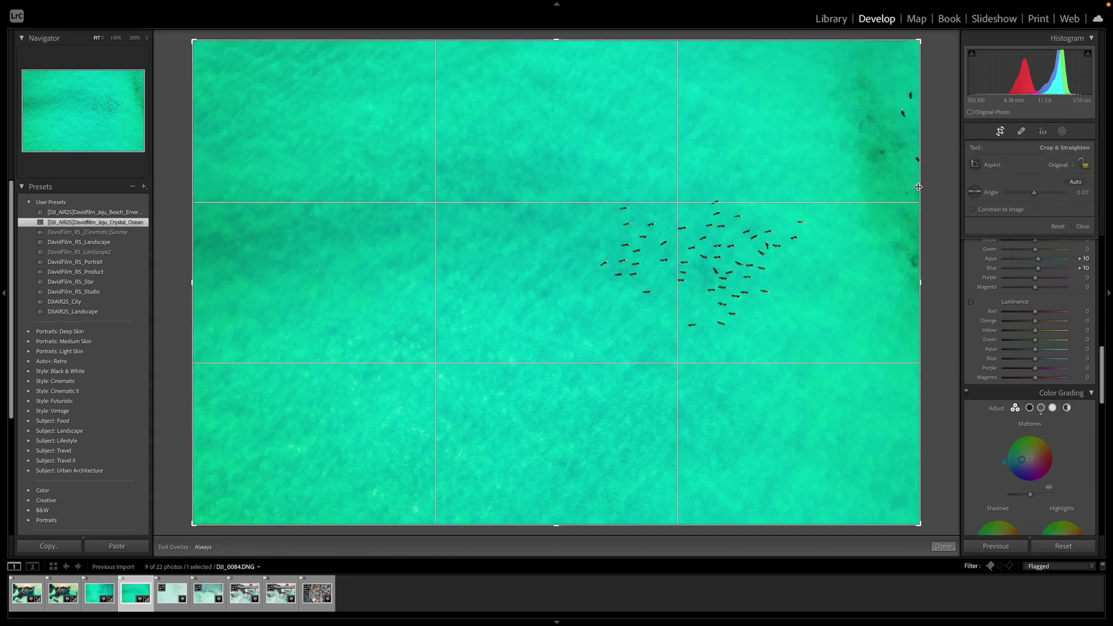
left_click_drag(923, 527, 910, 516)
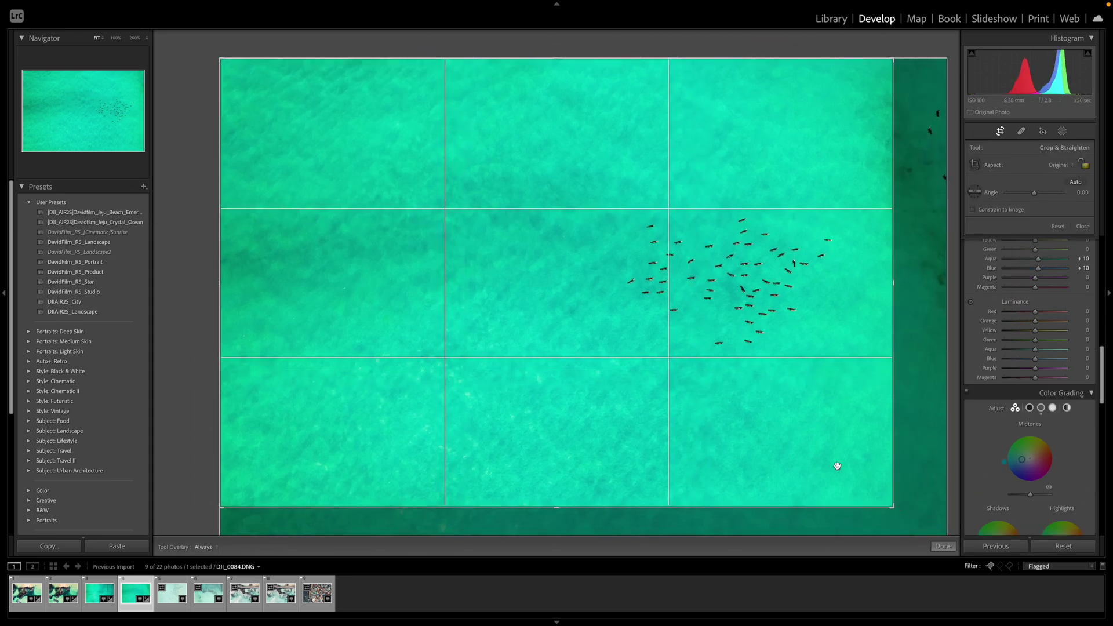
key("Return")
key("Right")
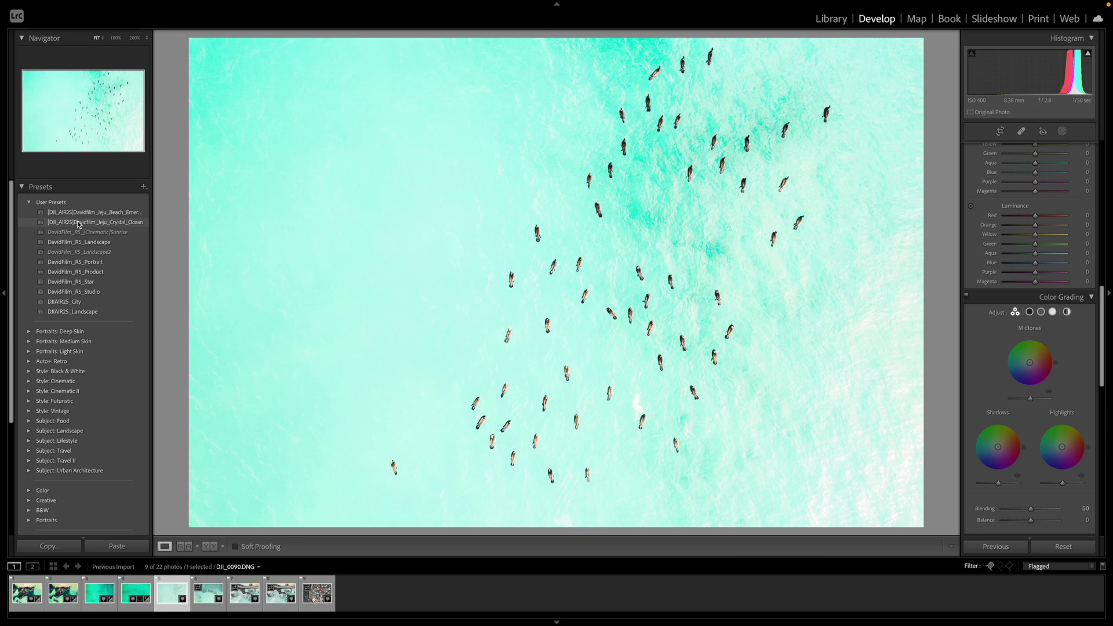
Apply the Jeju Crystal Ocean preset to DJI_0090 and pull Highlights to −100.
left_click(92, 222)
scroll(1007, 274, "up", 10)
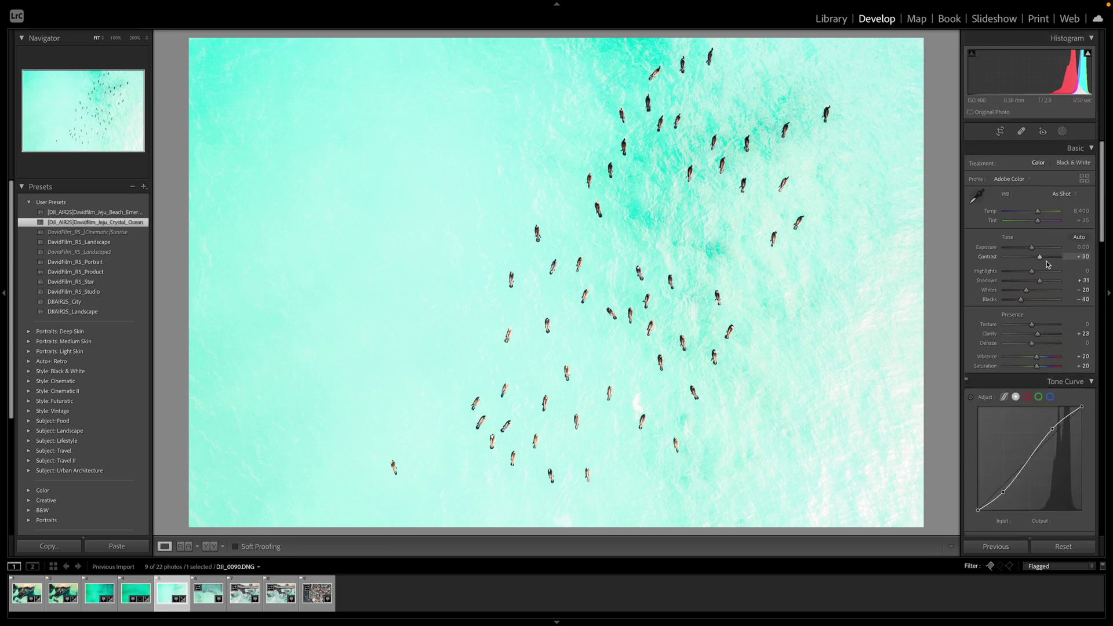
mouse_move(1007, 274)
left_mouse_down()
mouse_move(1031, 248)
mouse_move(1061, 280)
left_mouse_up()
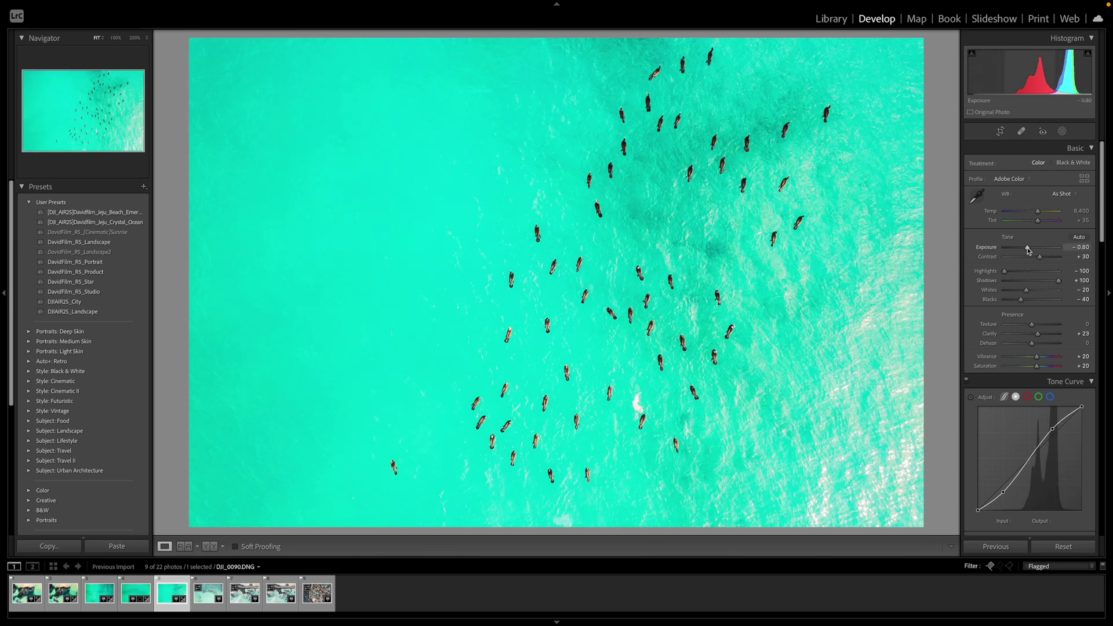
scroll(1032, 278, "down", 5)
scroll(1084, 319, "down", 5)
Set sharpening Amount to 120 and Masking to 100.
left_click(1089, 320)
type("120")
key("Return")
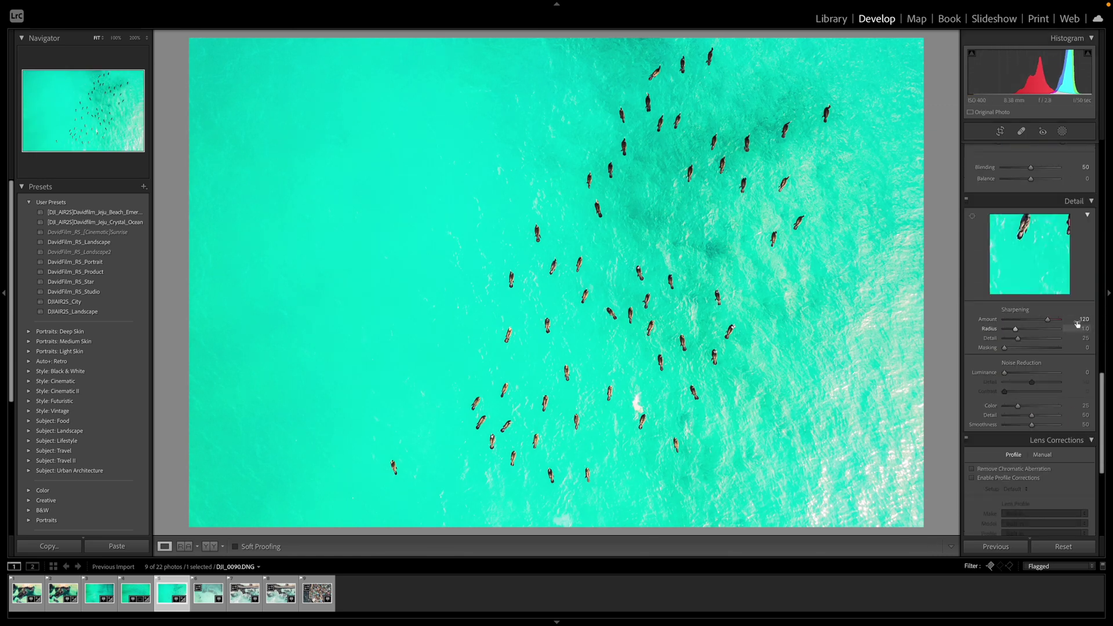
left_click_drag(1005, 347, 1058, 356)
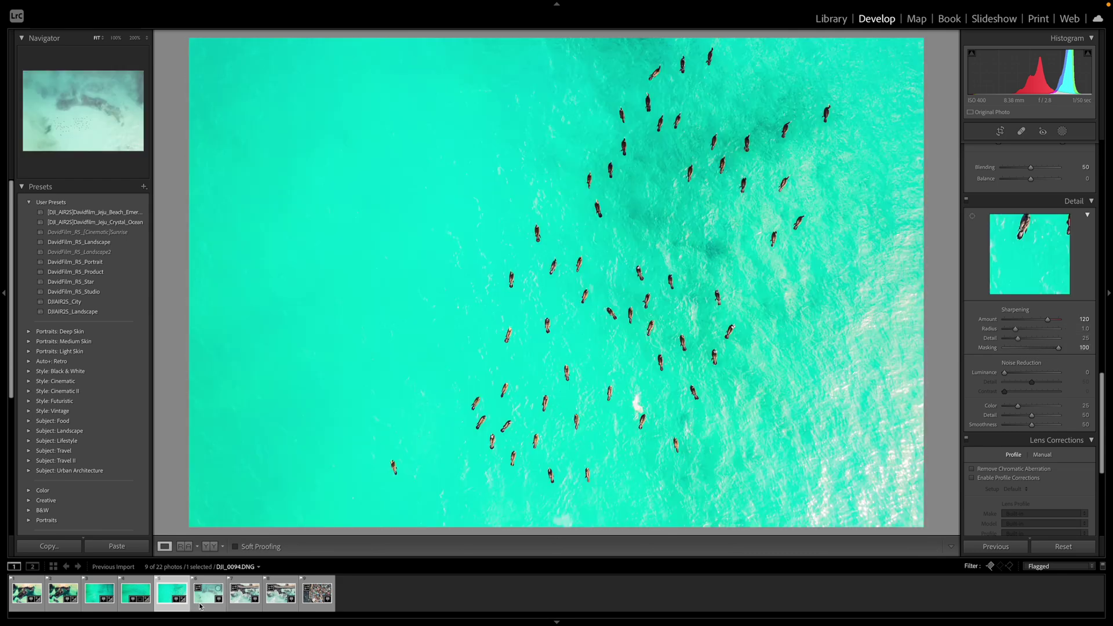
right_click(98, 222)
Update the Crystal Ocean preset with current settings and apply it to the sixth photo.
left_click(133, 244)
key("Return")
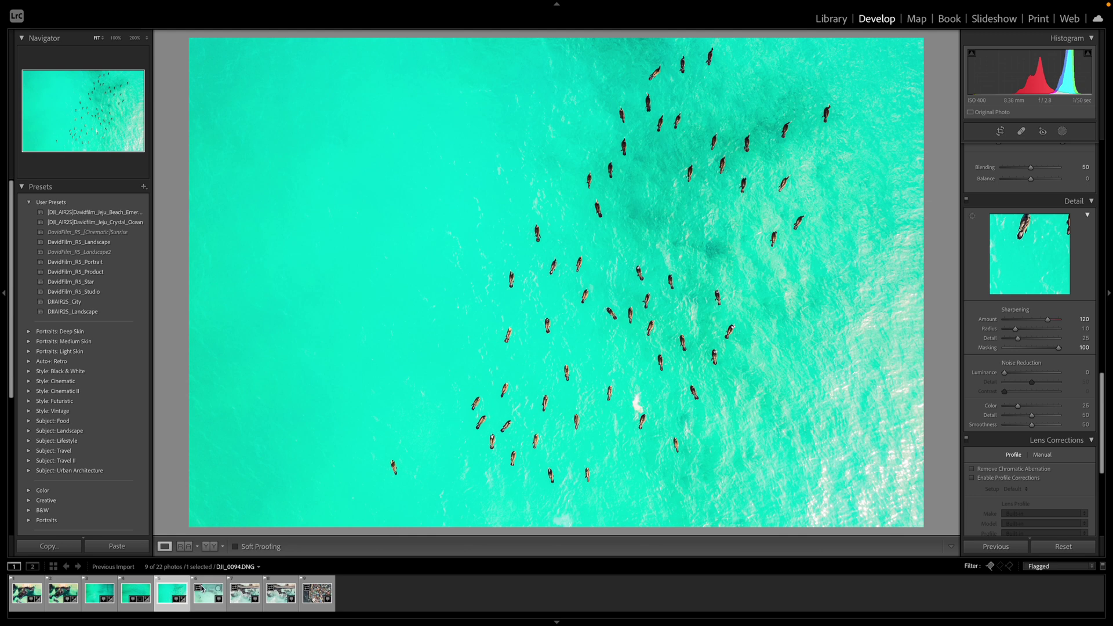
left_click(202, 589)
left_click(93, 222)
Darken DJI_0094 with lower exposure and an S tone curve, then lower the coastal road photo's exposure.
scroll(1033, 297, "up", 5)
scroll(1034, 296, "up", 10)
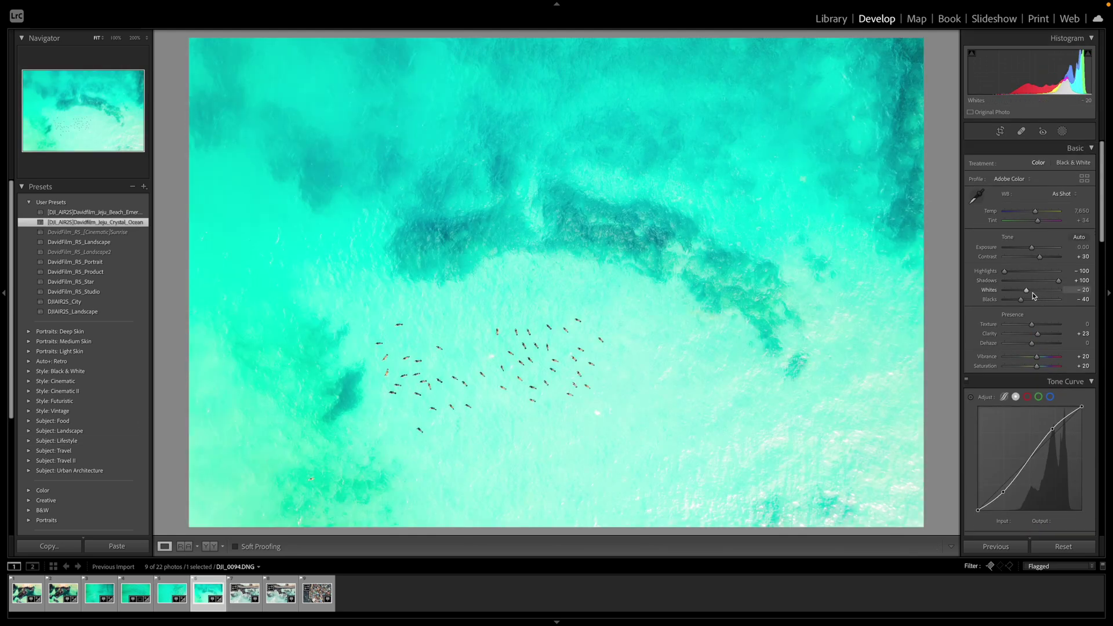
left_click_drag(1028, 248, 1027, 248)
mouse_move(1002, 491)
left_mouse_down()
mouse_move(1009, 476)
mouse_move(991, 502)
left_mouse_up()
mouse_move(1028, 458)
left_mouse_down()
mouse_move(1028, 439)
mouse_move(1017, 460)
left_mouse_up()
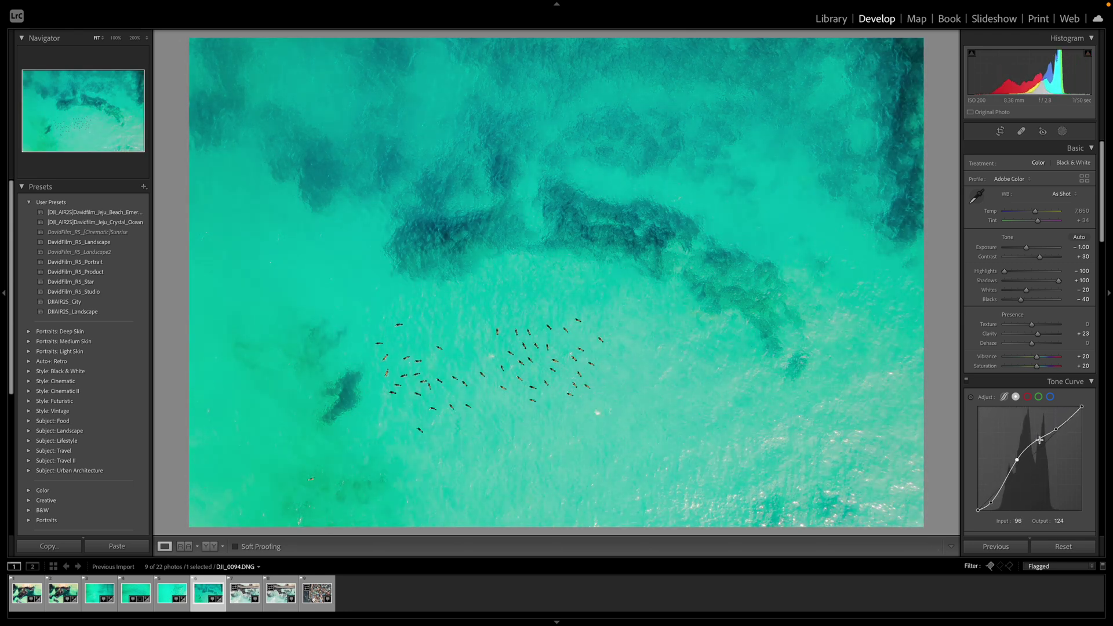
left_click_drag(1056, 429, 1056, 430)
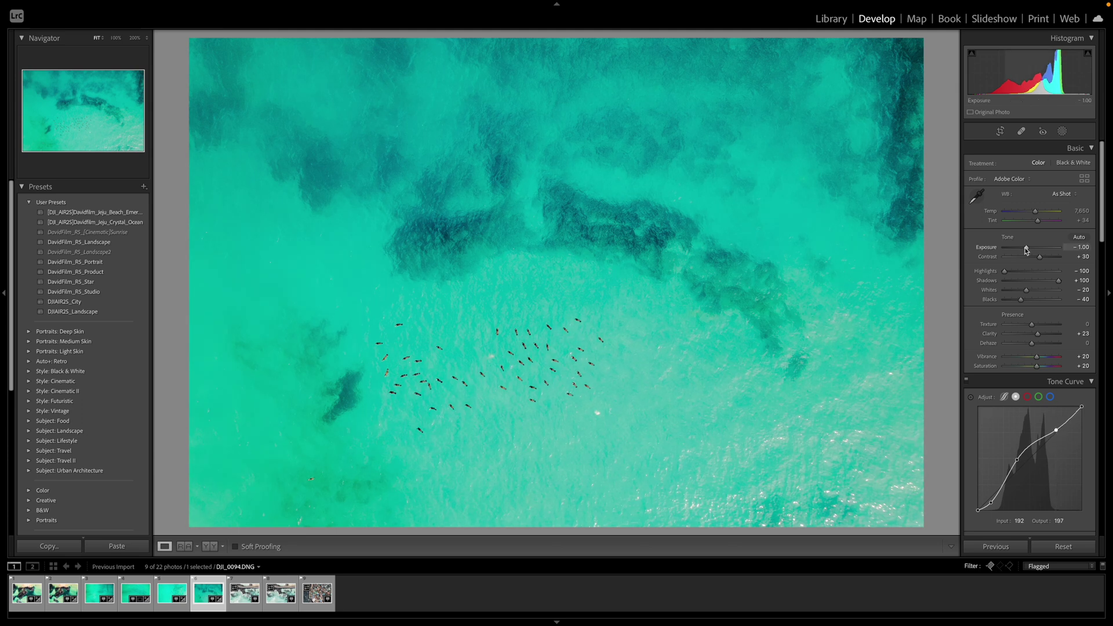
left_click_drag(1025, 249, 1023, 248)
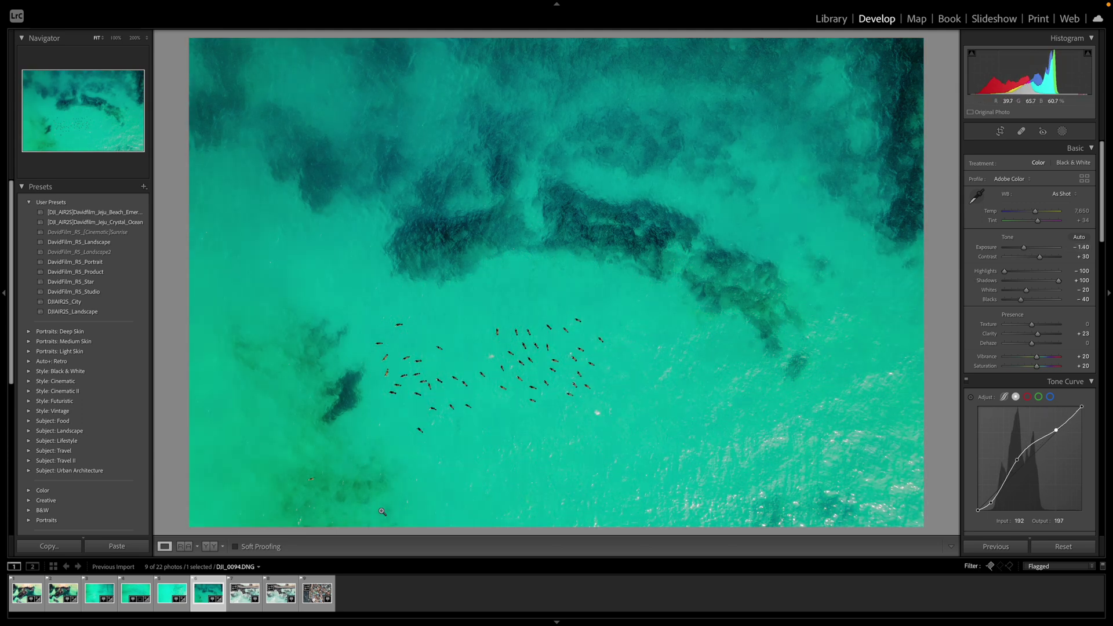
key("Right")
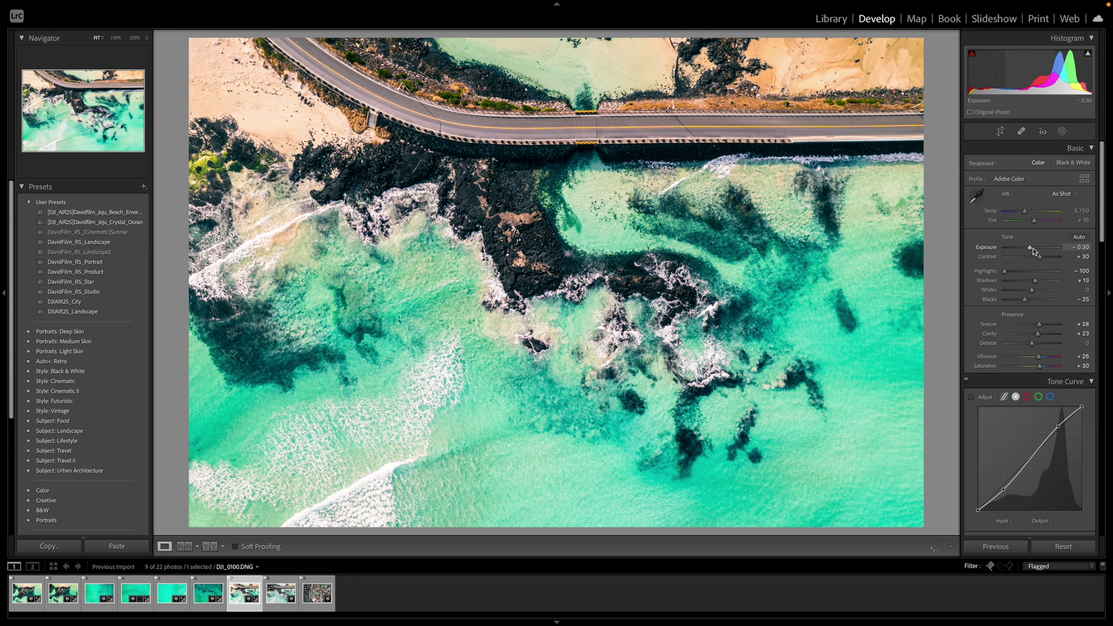
left_click_drag(1033, 251, 1034, 250)
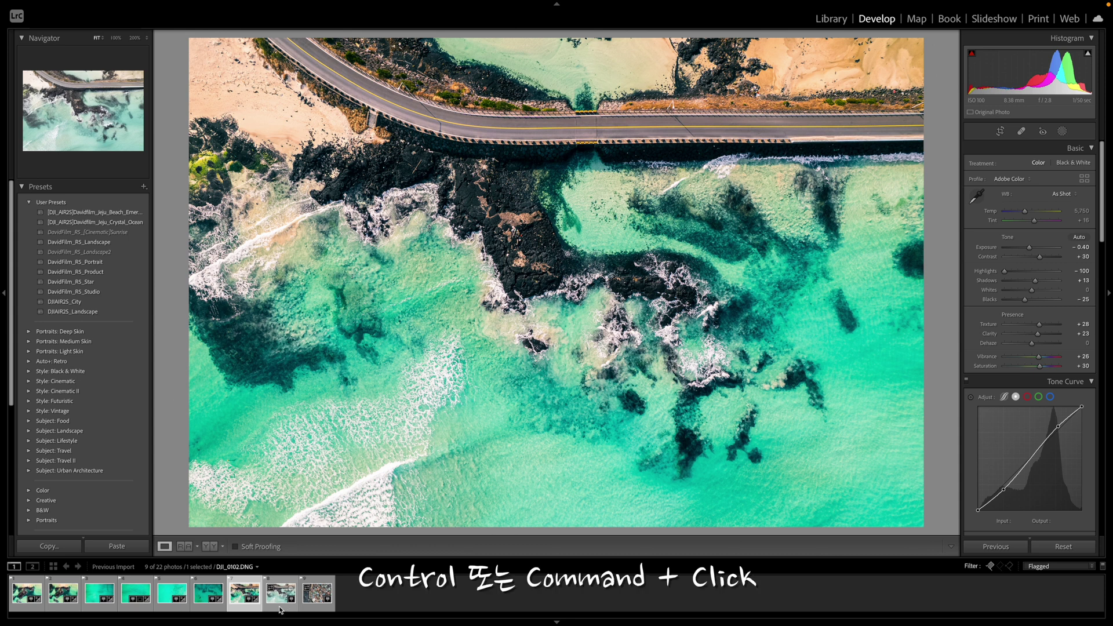
Sync the coastal road grade, including White Balance and Exposure, onto DJI_0102.
left_click(279, 607, "ctrl")
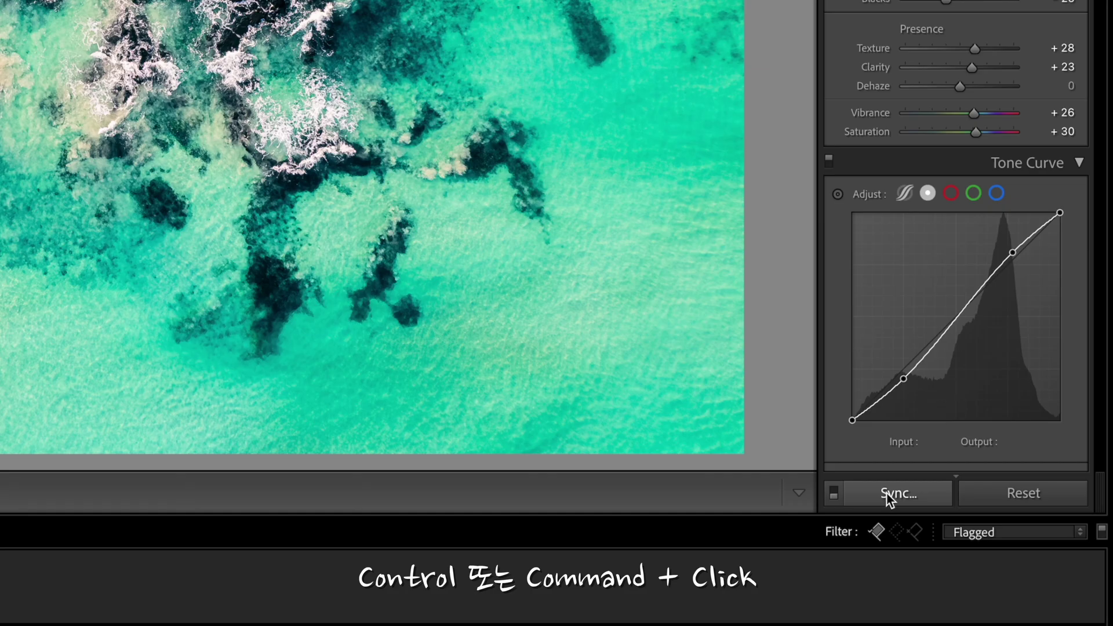
left_click(890, 495)
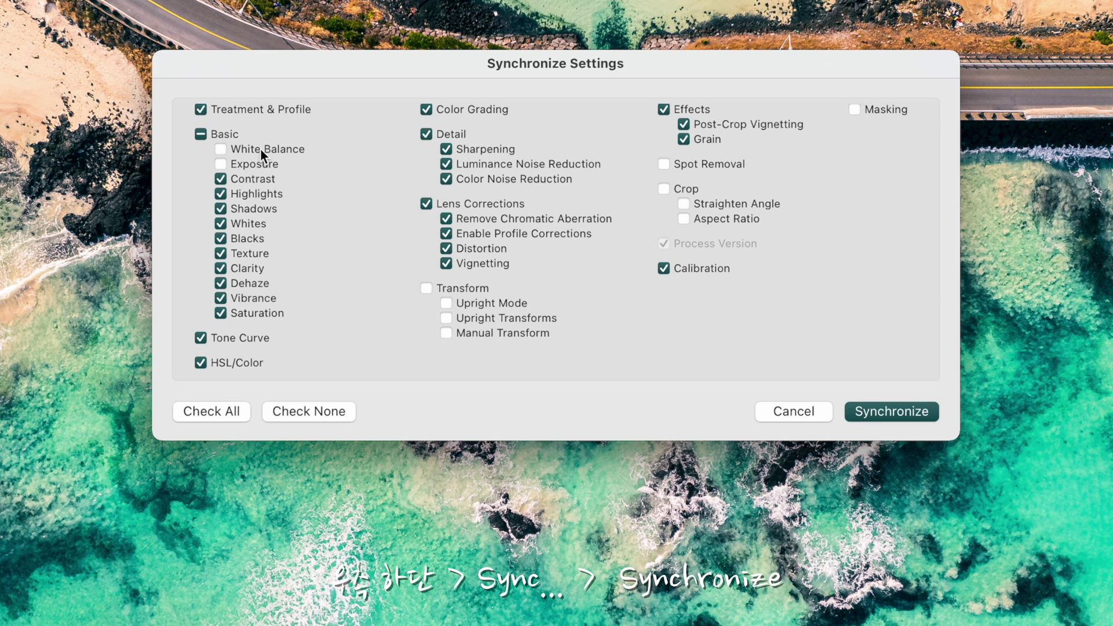
left_click(260, 149)
left_click(255, 161)
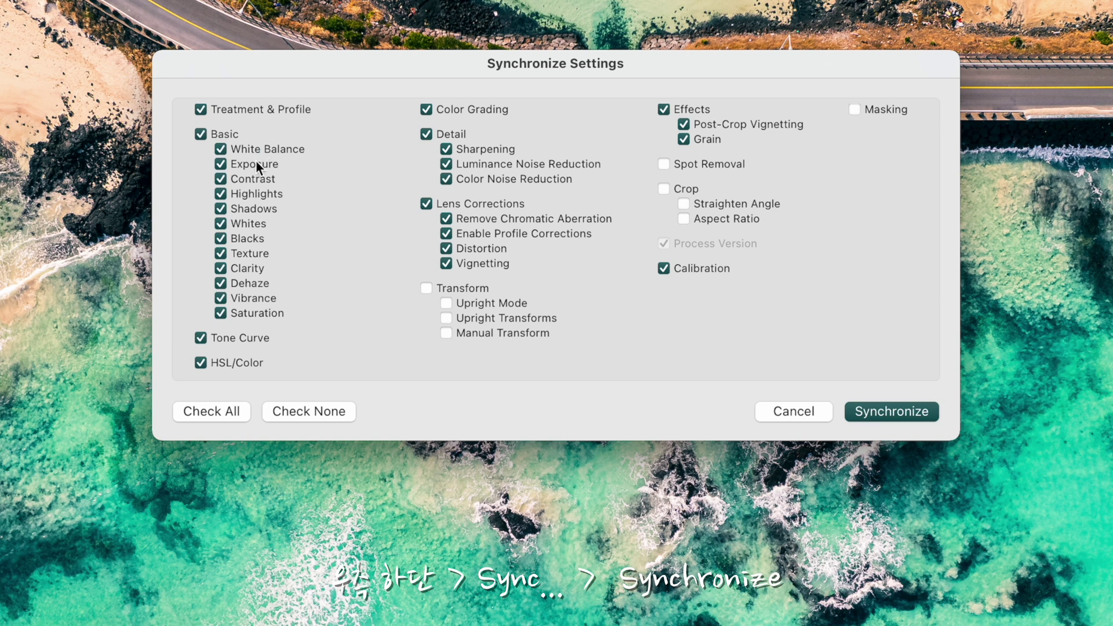
left_click(903, 415)
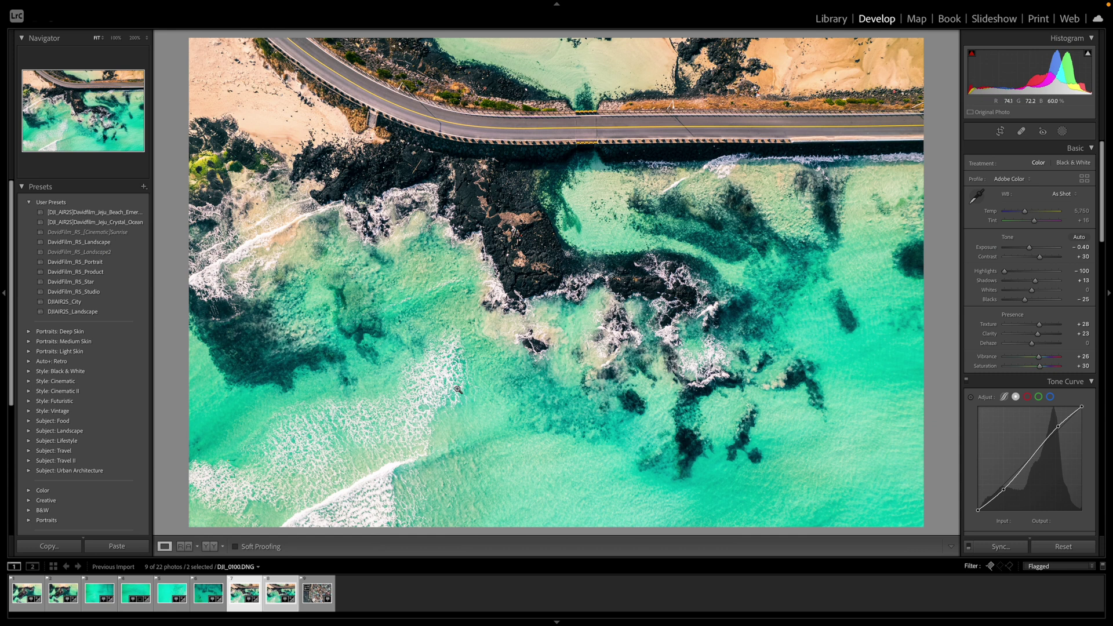
left_click(284, 609)
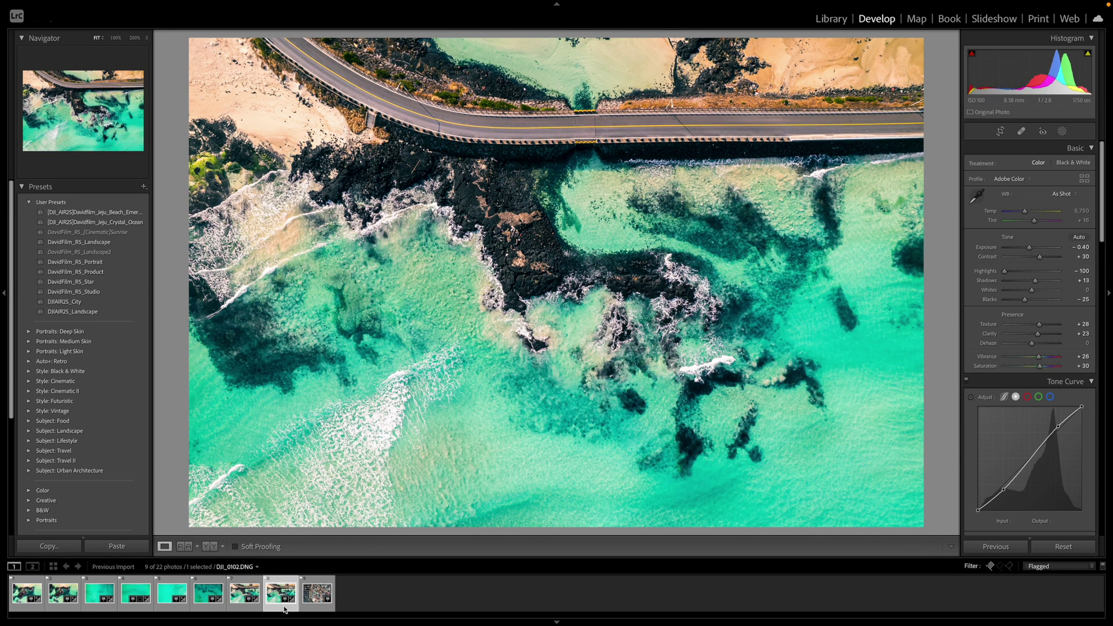
left_click(317, 603)
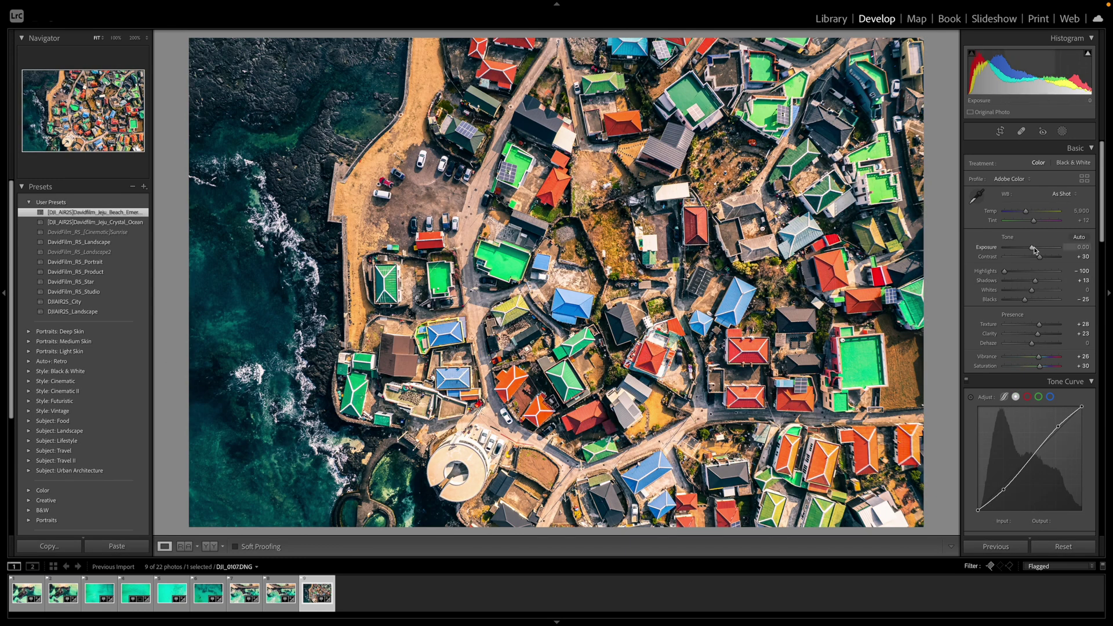
Lift DJI_0107's Shadows, reset Exposure to 0.00, then browse back to the rocky beach photos.
left_click_drag(1035, 250, 1043, 284)
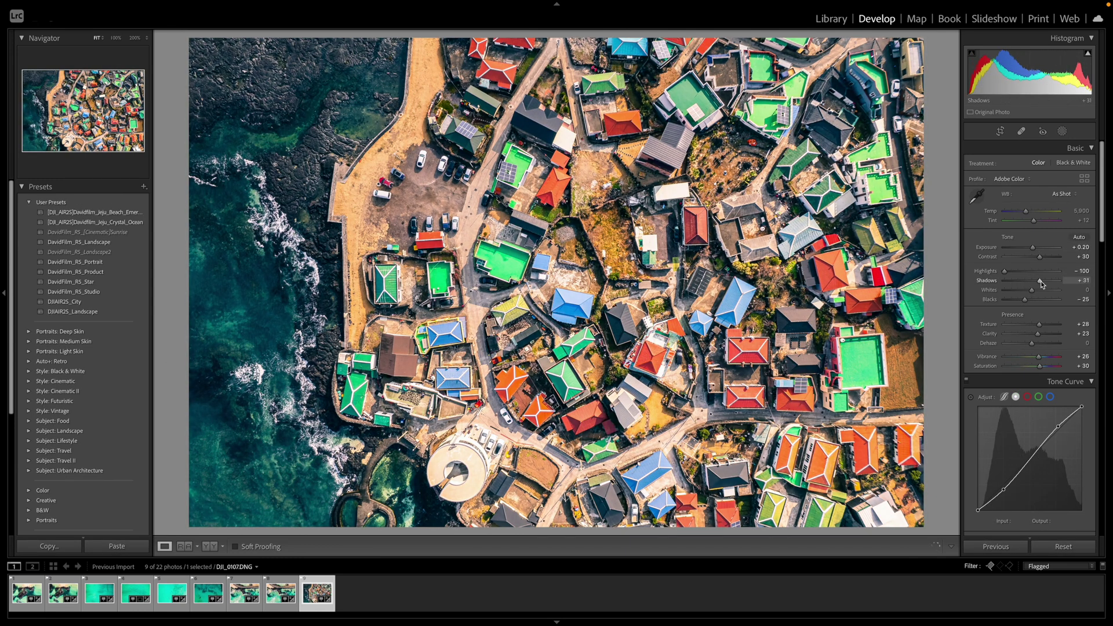
double_click(1032, 248)
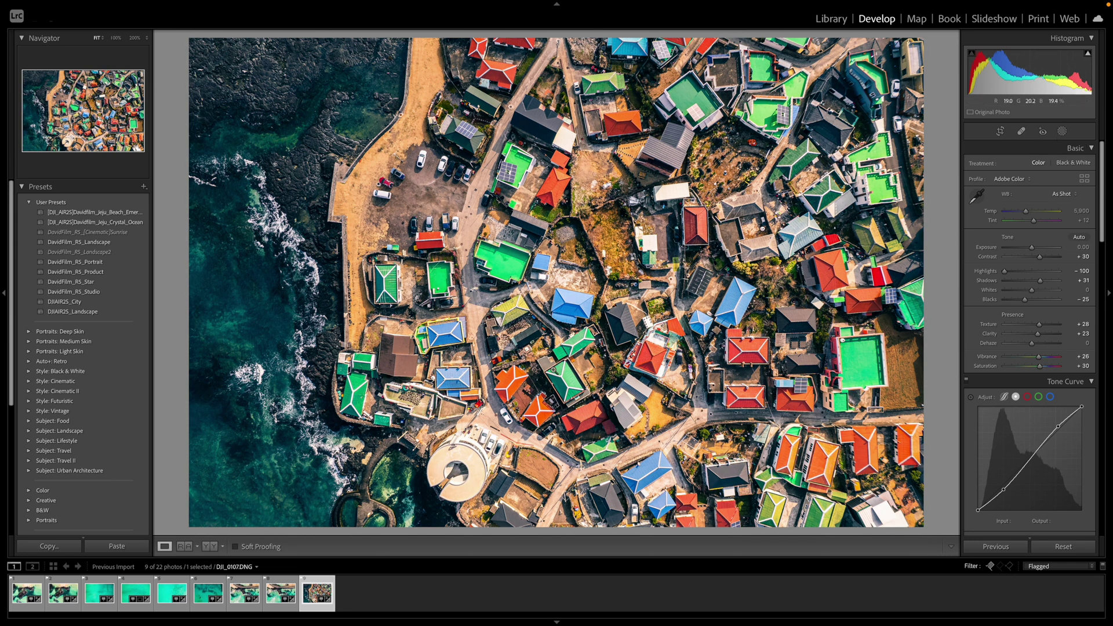
left_click(63, 592)
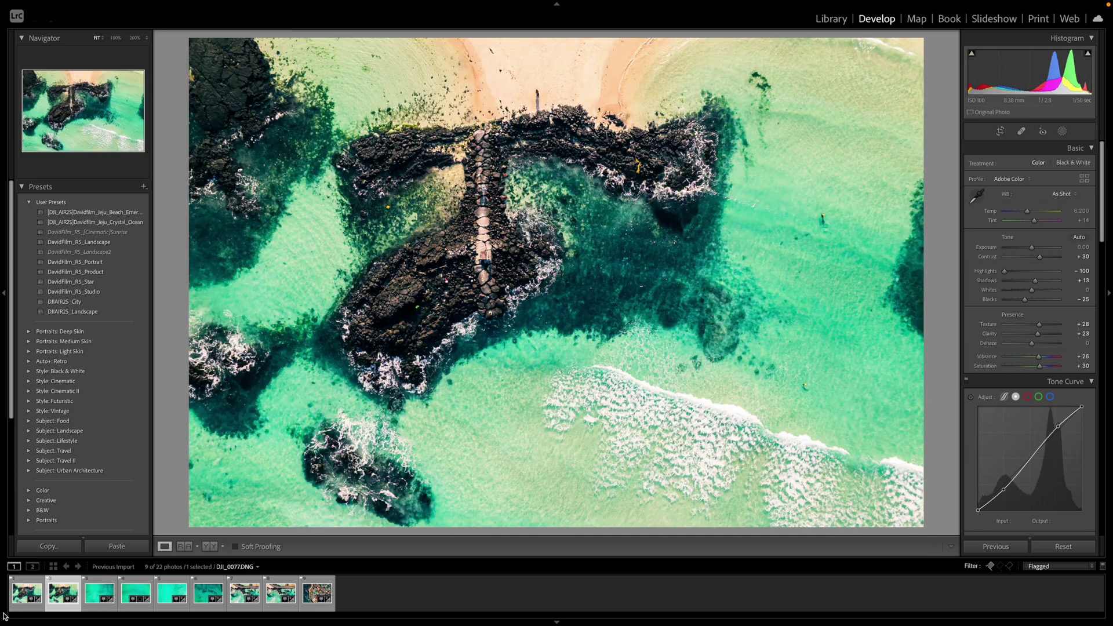
left_click(26, 592)
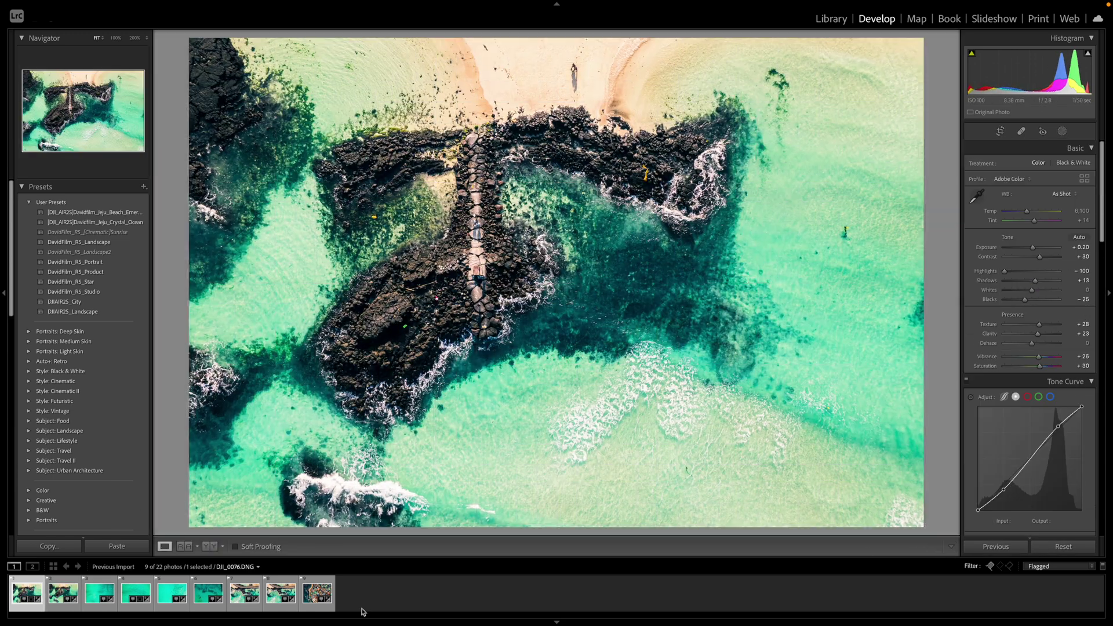
left_click(62, 583)
Straighten DJI_0102 by rotating it 0.43° and commit the crop.
key("r")
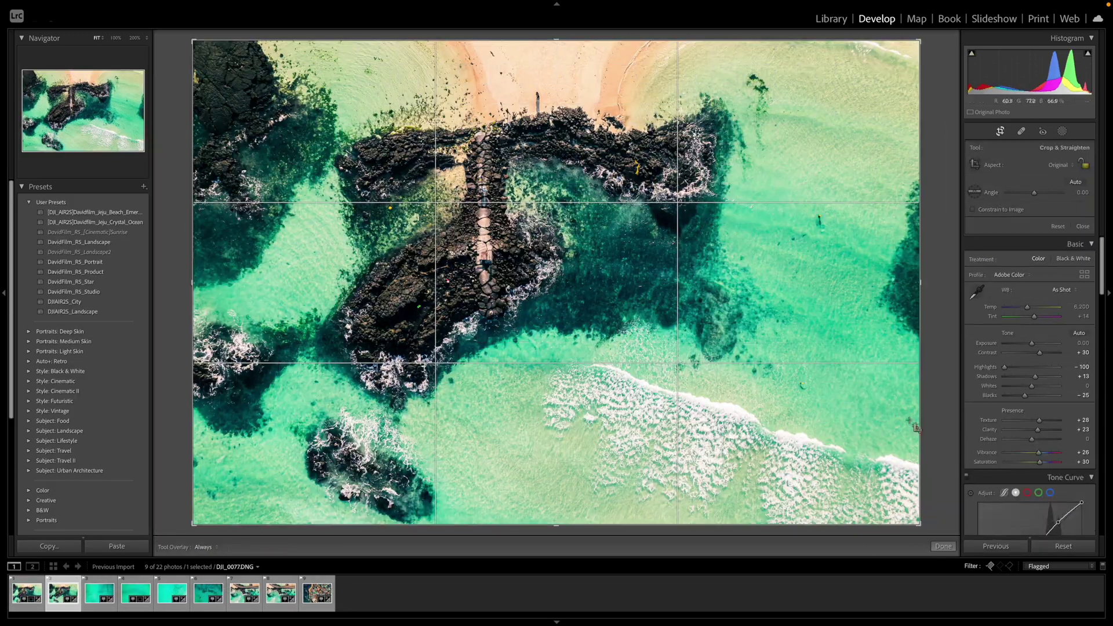
key("r")
key("Right")
key("Right")
key("Right")
key("Right")
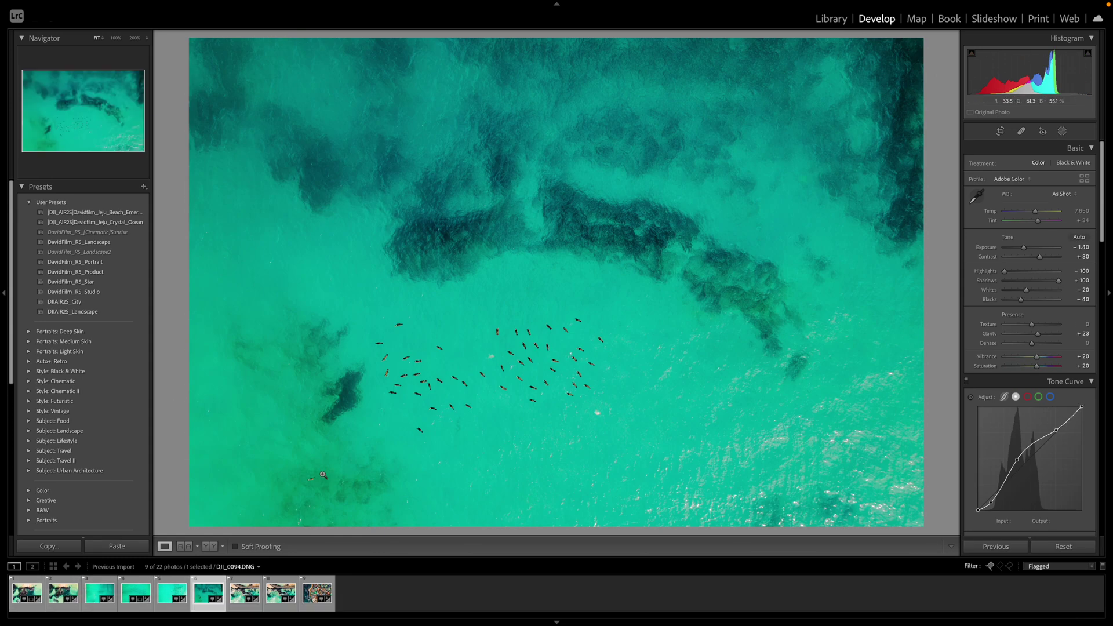
left_click(583, 334)
key("Right")
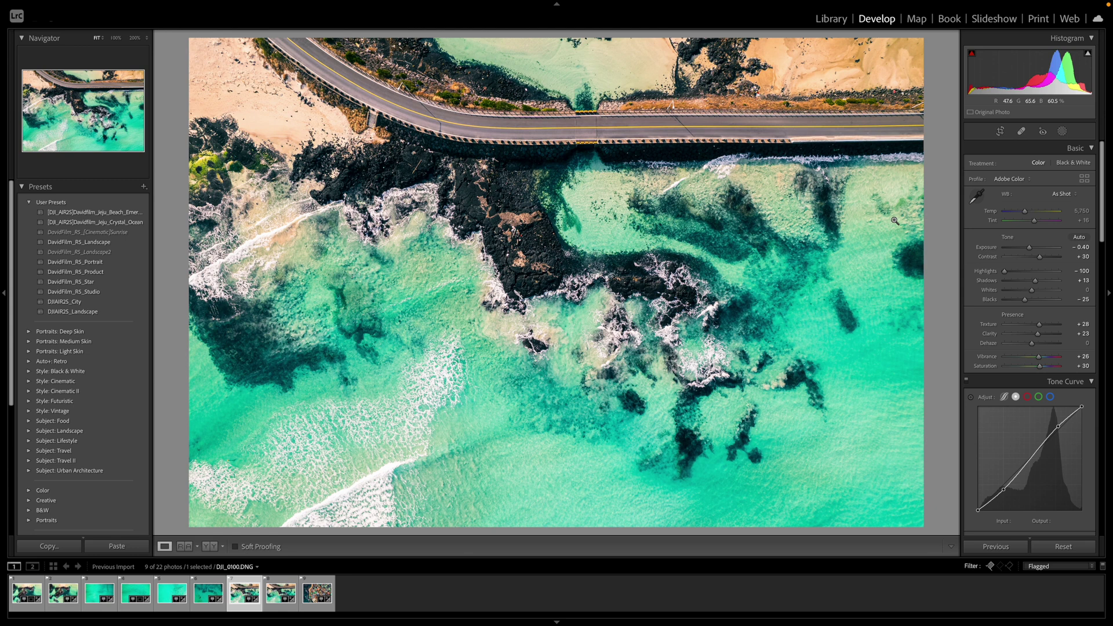
left_click(999, 132)
left_click(999, 132)
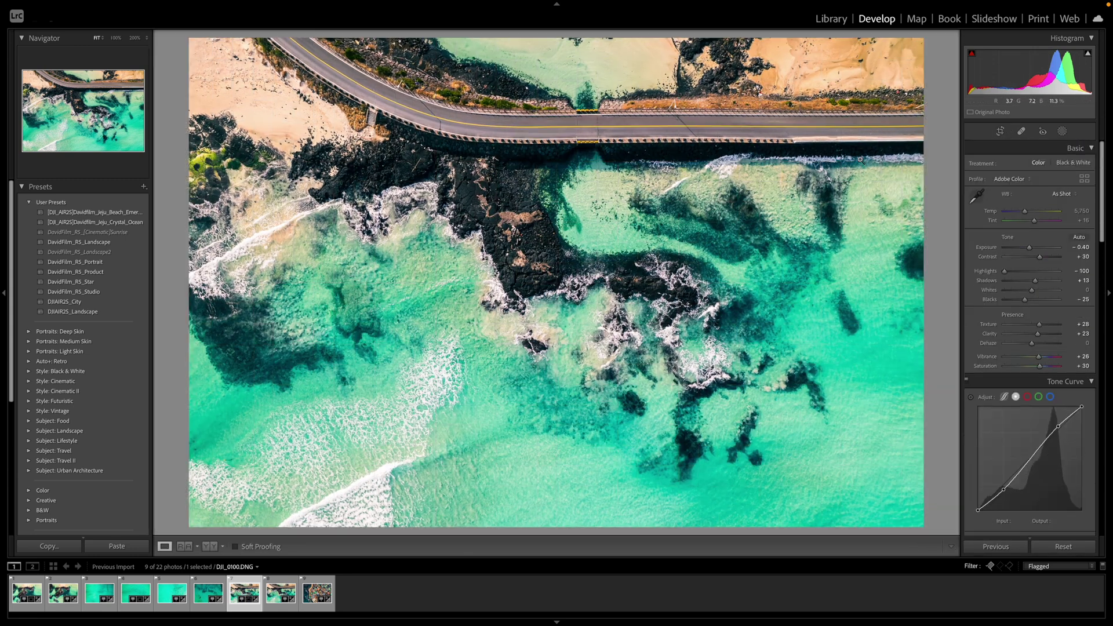
key("Right")
left_click_drag(927, 98, 929, 107)
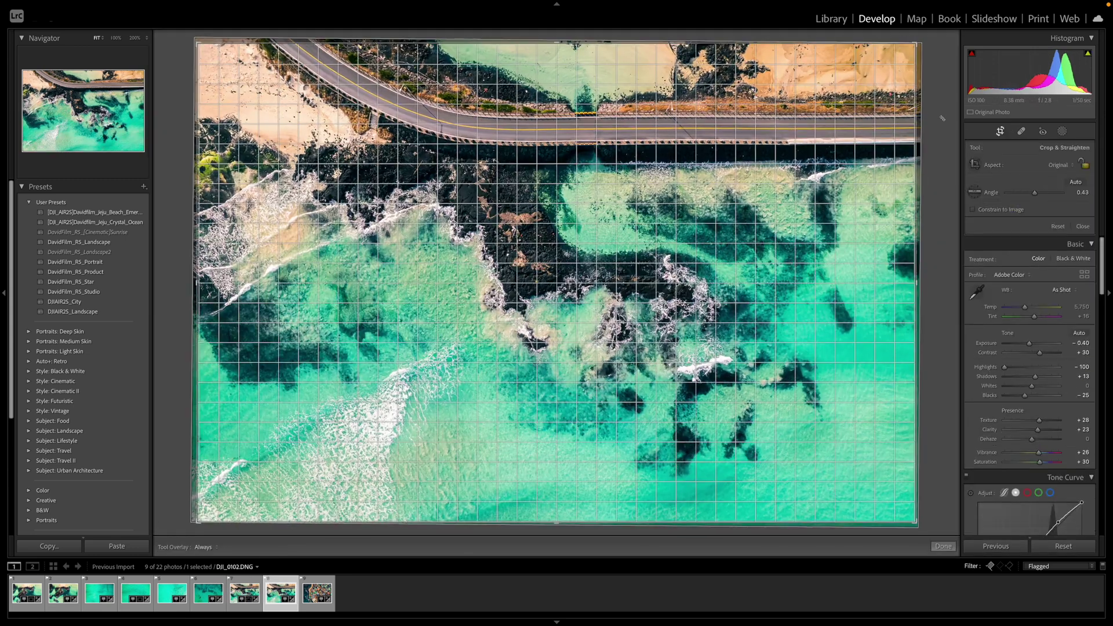
key("Return")
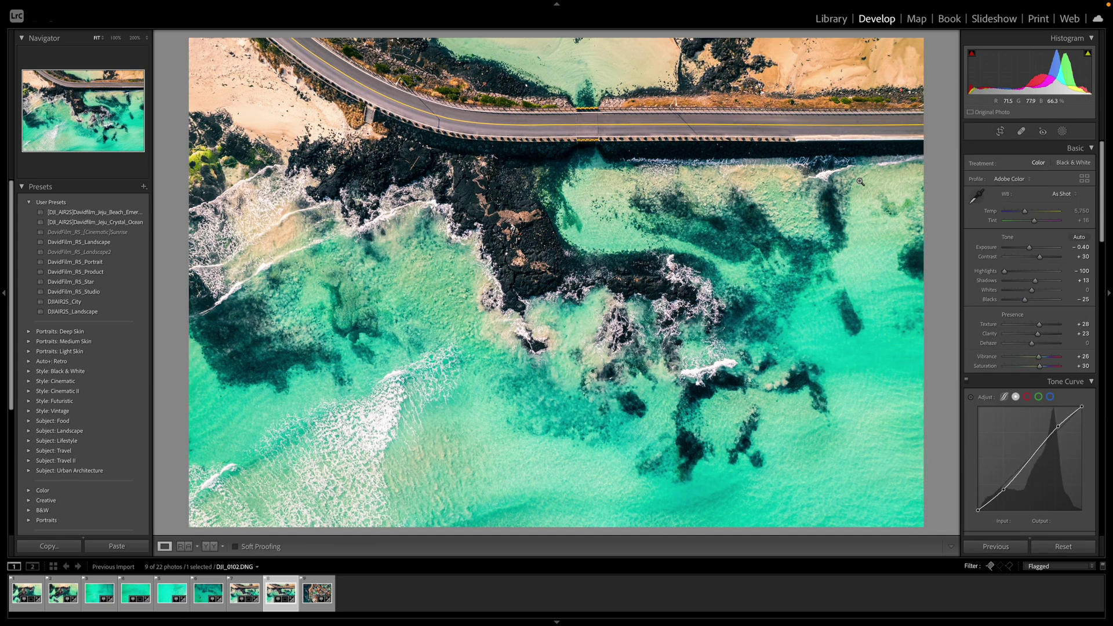
Select all nine flagged photos in the filmstrip.
left_click(317, 592)
key("ctrl+a")
right_click(316, 592)
key("Escape")
key("Escape")
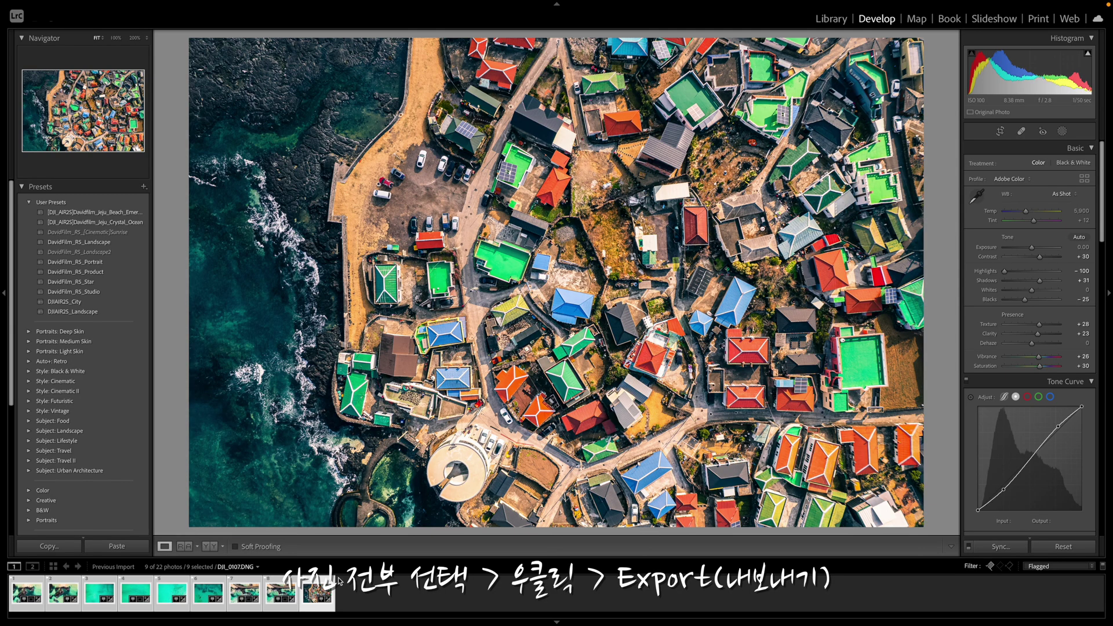
Open the Export dialog for the nine selected photos from the filmstrip context menu.
right_click(317, 591)
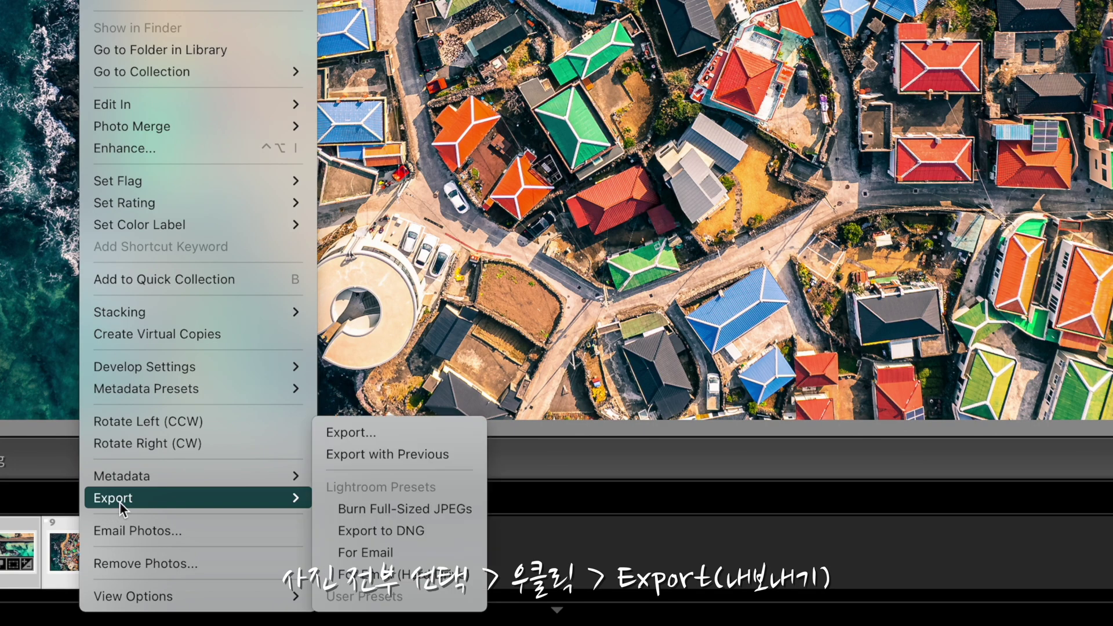
left_click(346, 429)
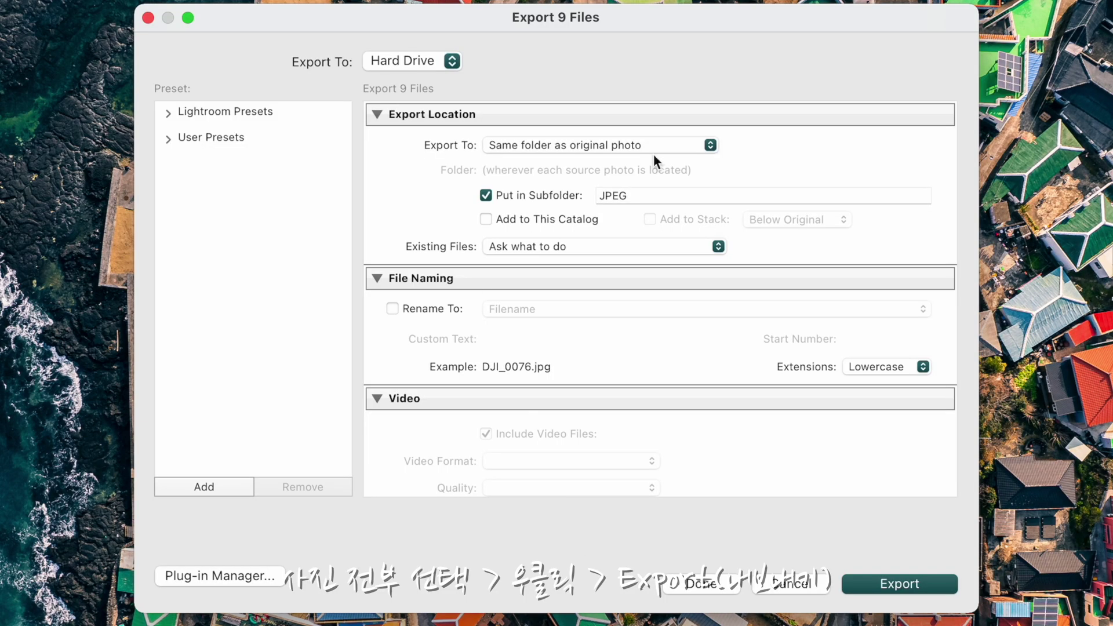